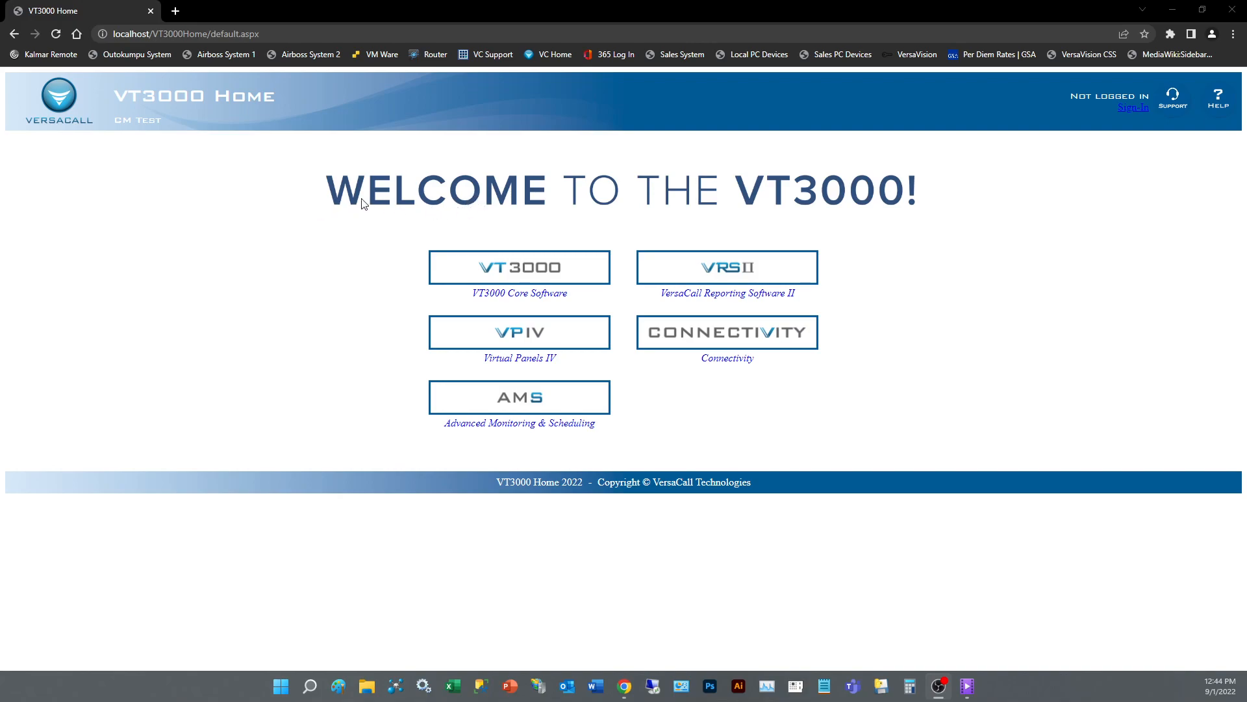
Open the device configuration in VT3000 Core and start adding a new PC Input Module
click(556, 265)
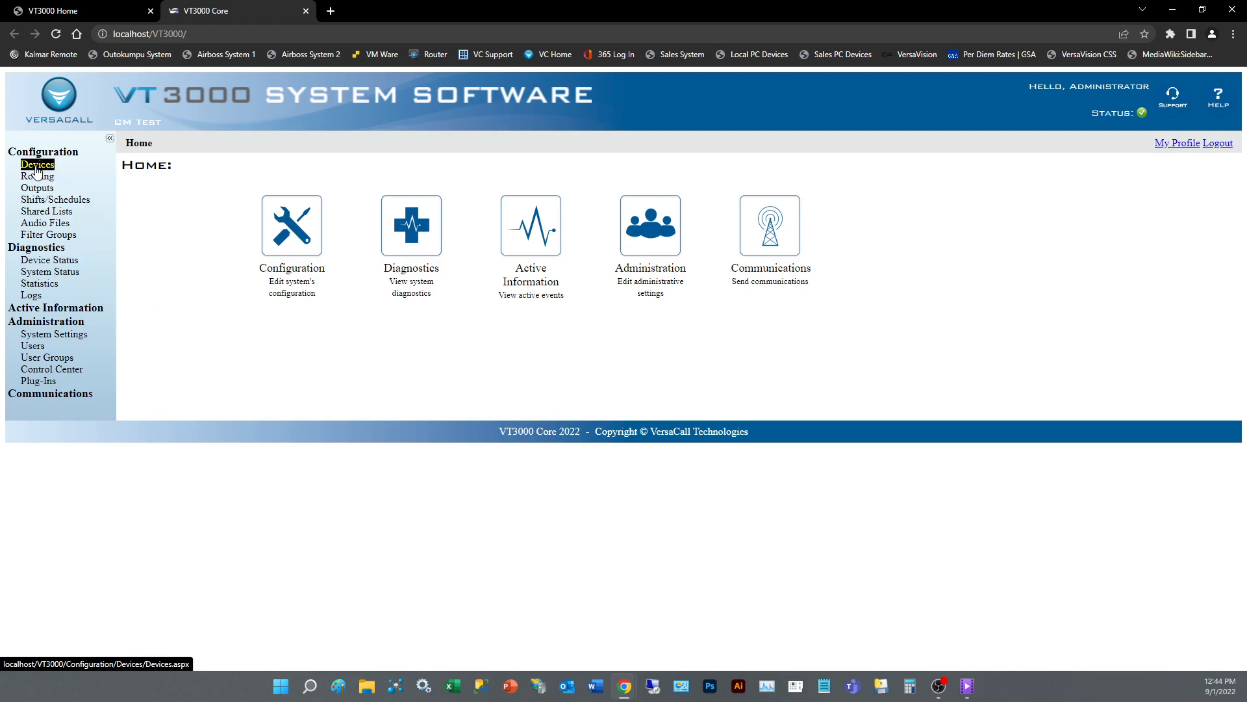
click(292, 252)
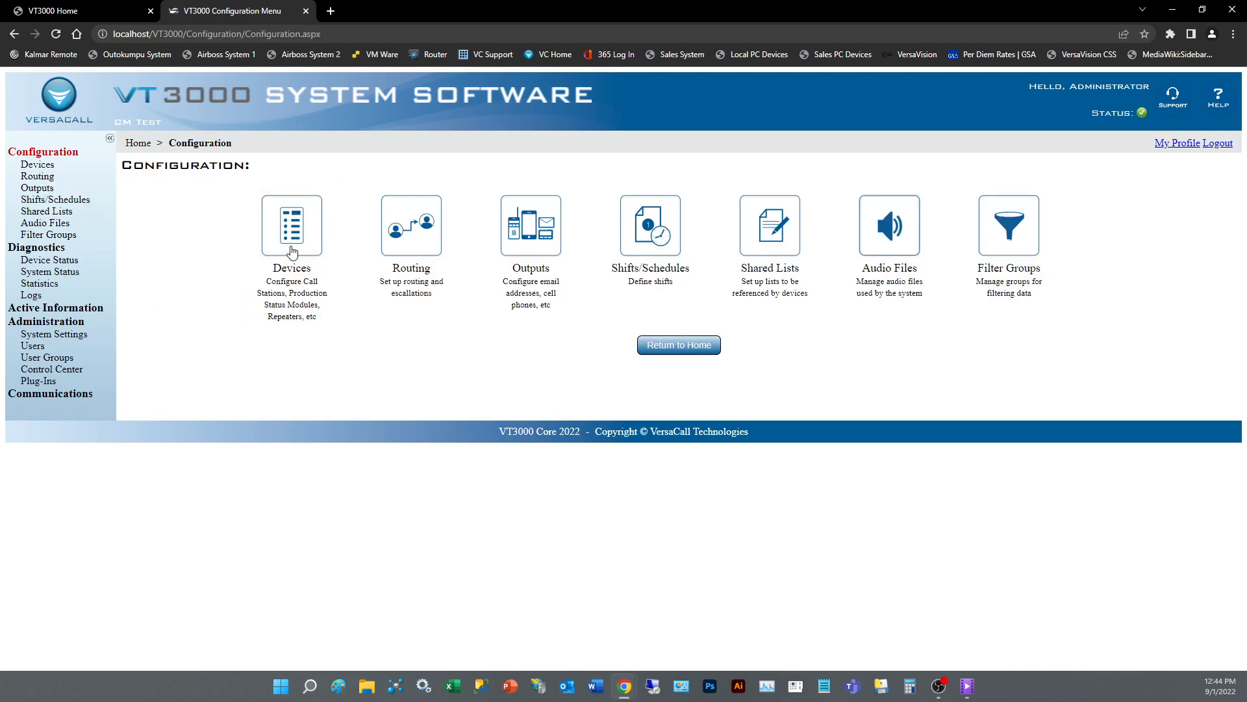
click(299, 245)
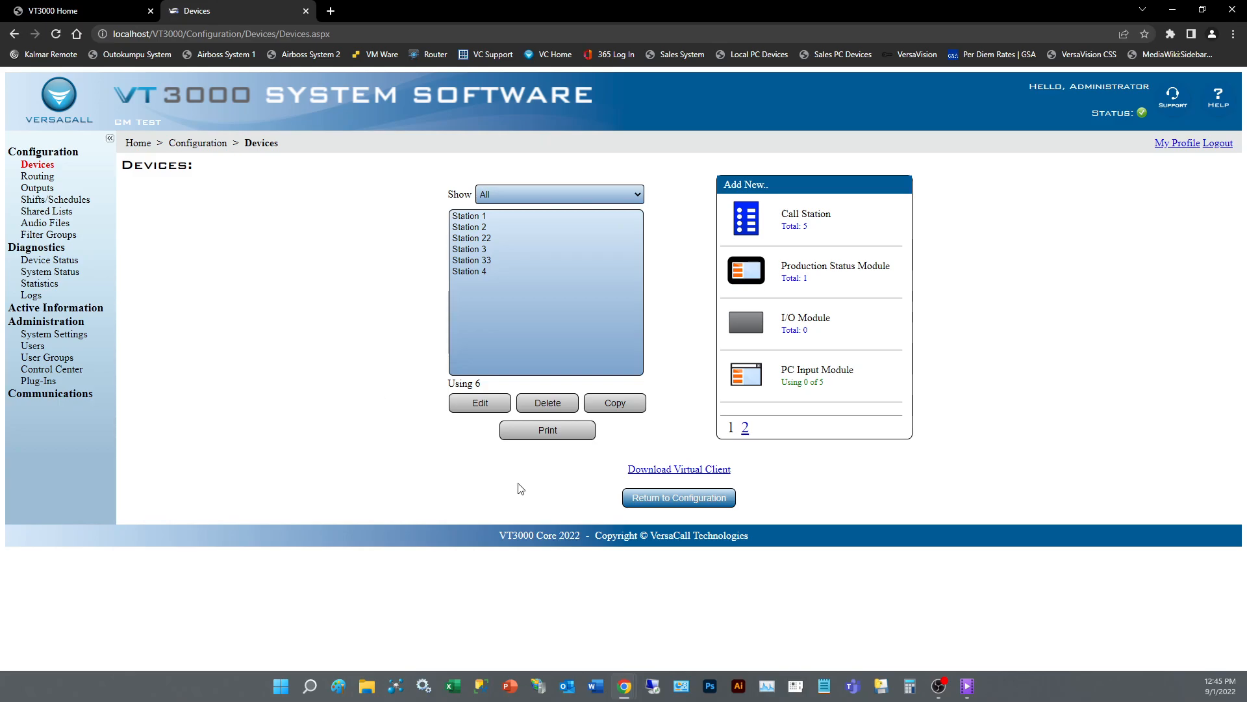
click(803, 385)
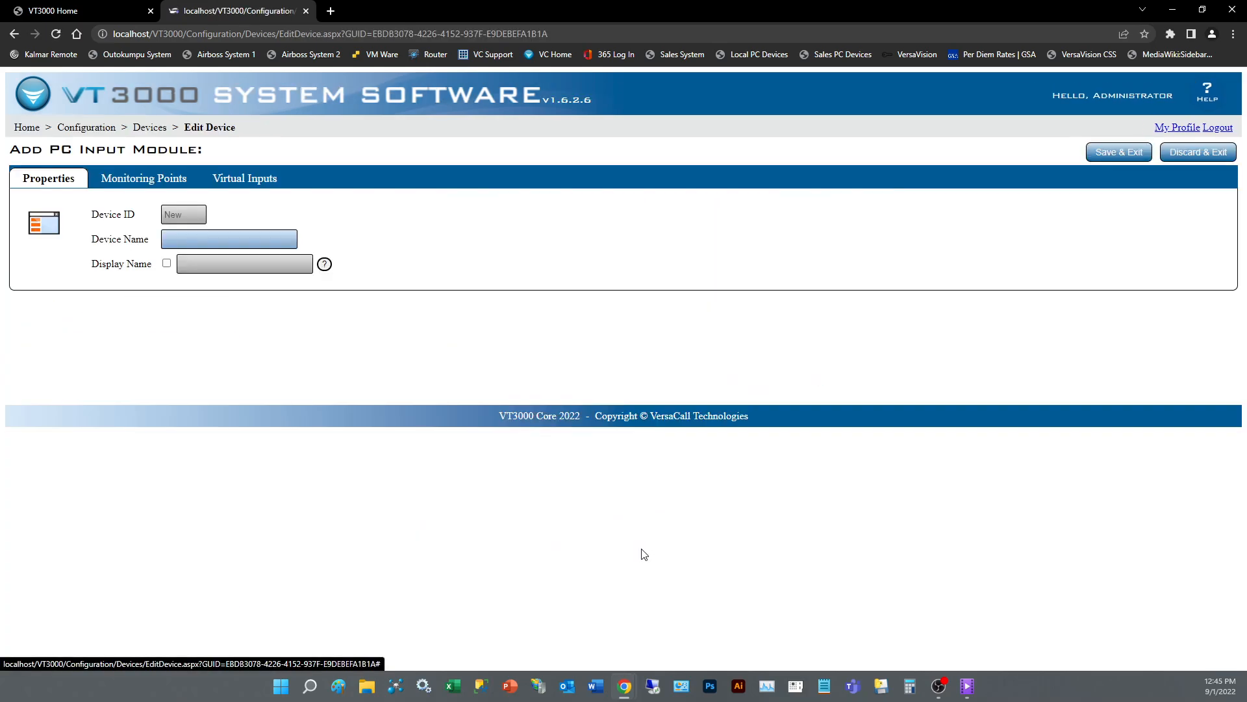
Name the new PC Input Module device Station40
click(210, 240)
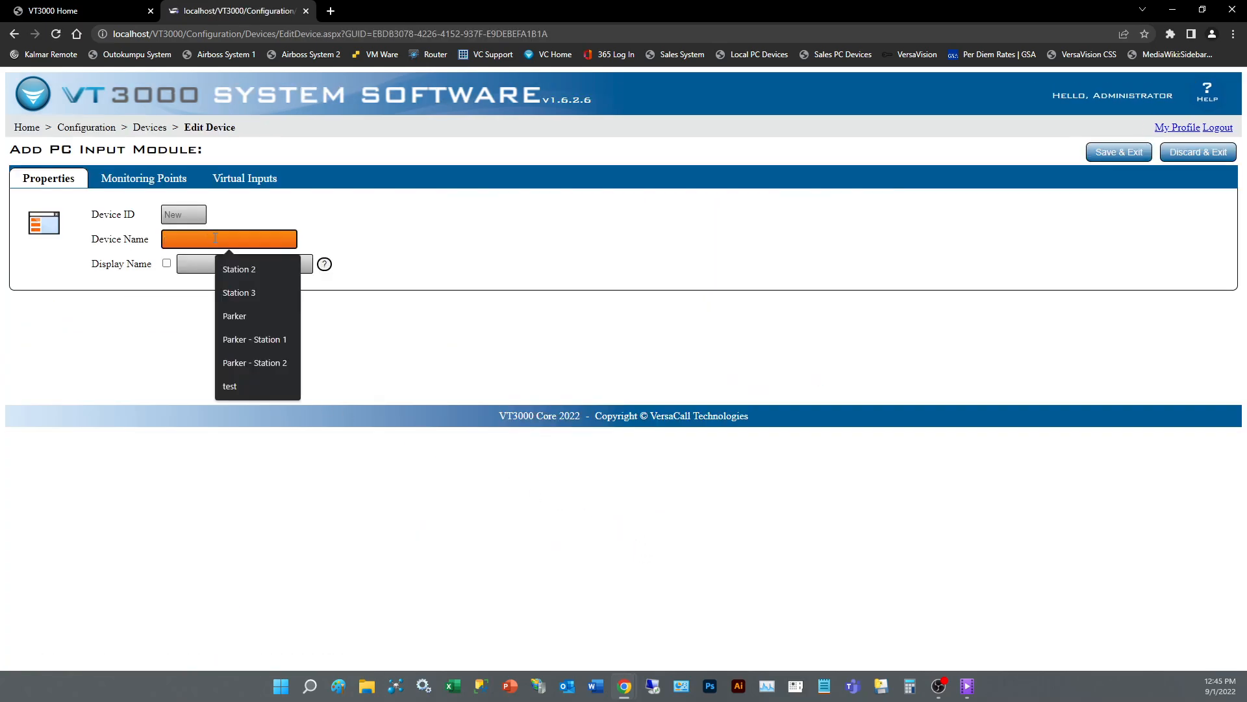
text(Statn)
text(io)
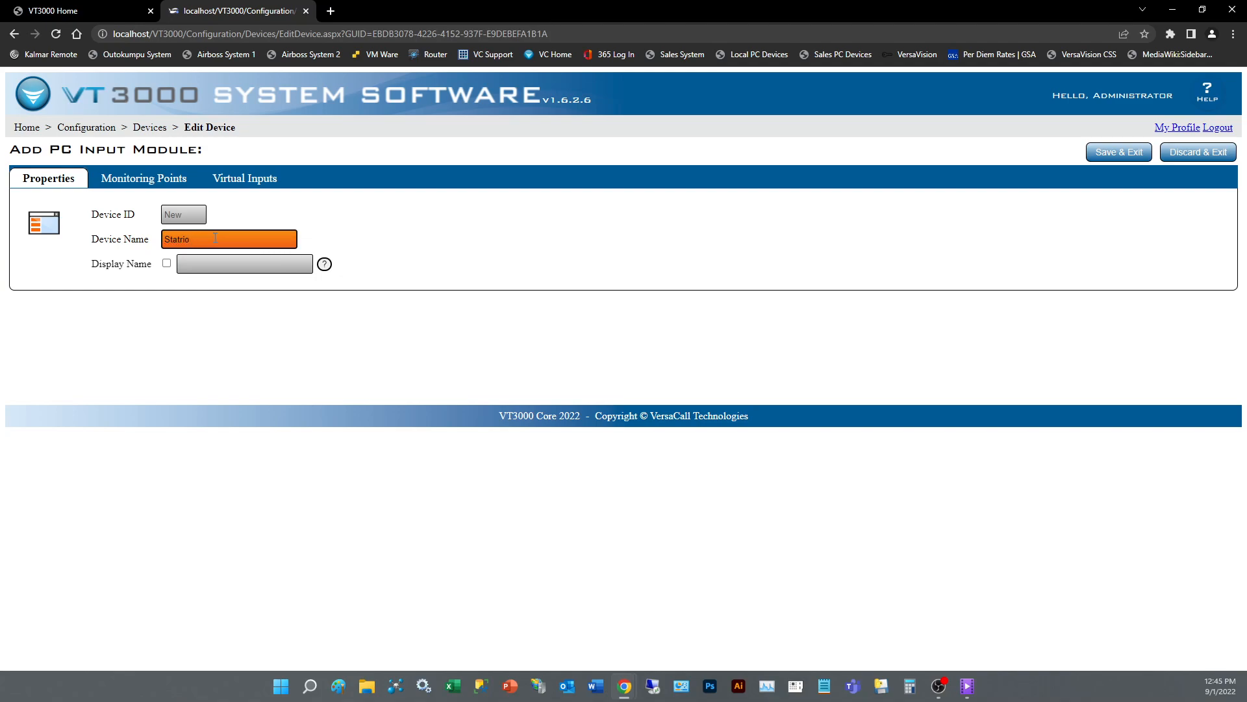
key(BackSpace)
text(ion40)
Add a root-level alarm monitoring point named Maintenance with the mode Dual-State w/ Reason on Clear
click(167, 184)
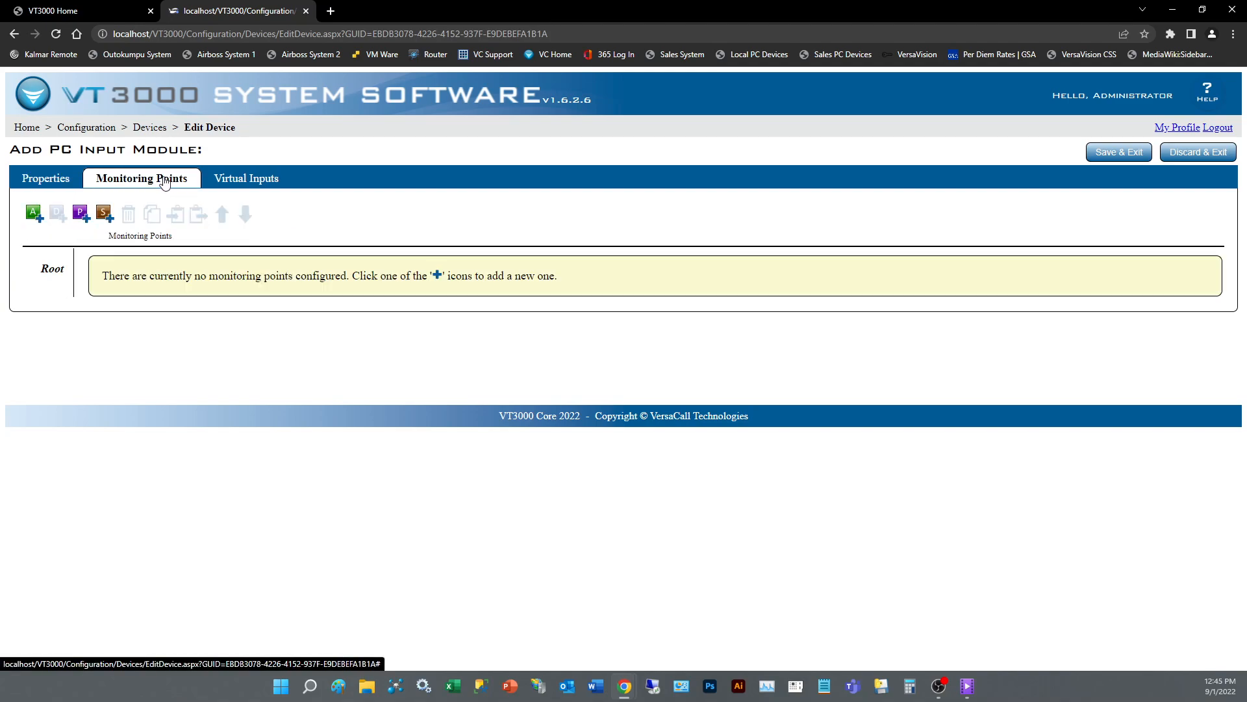
click(32, 215)
click(367, 325)
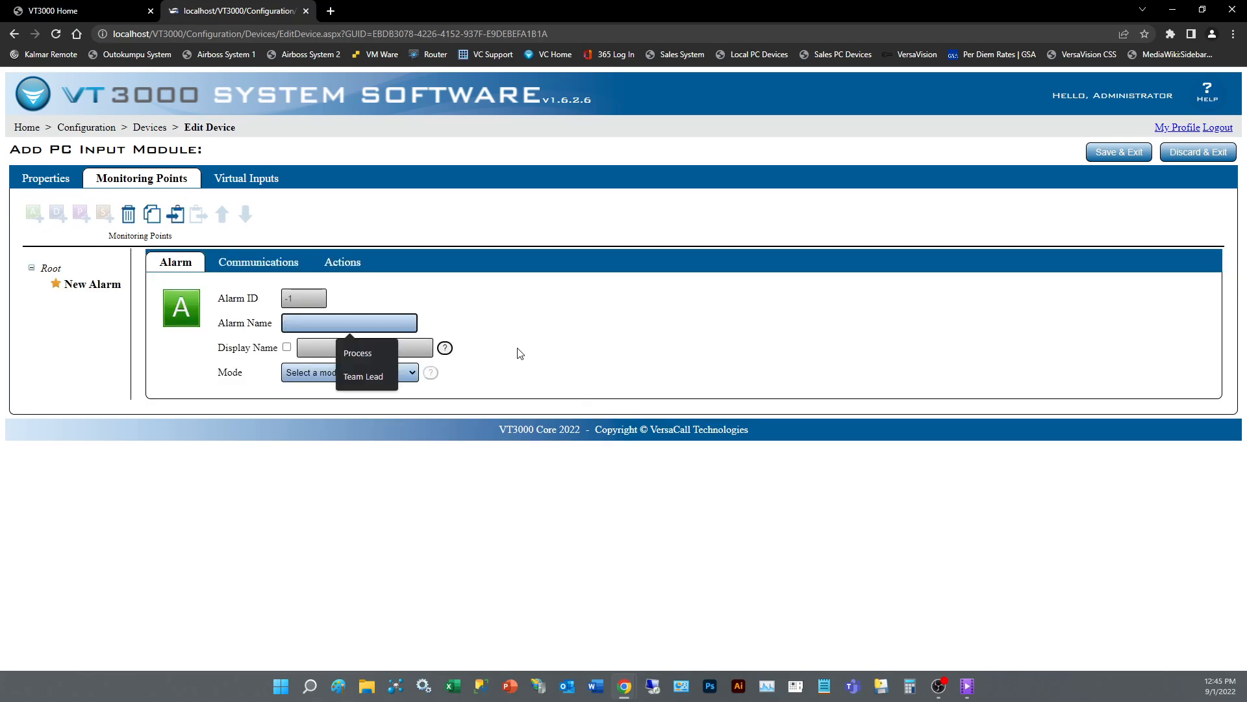
text(Maintance)
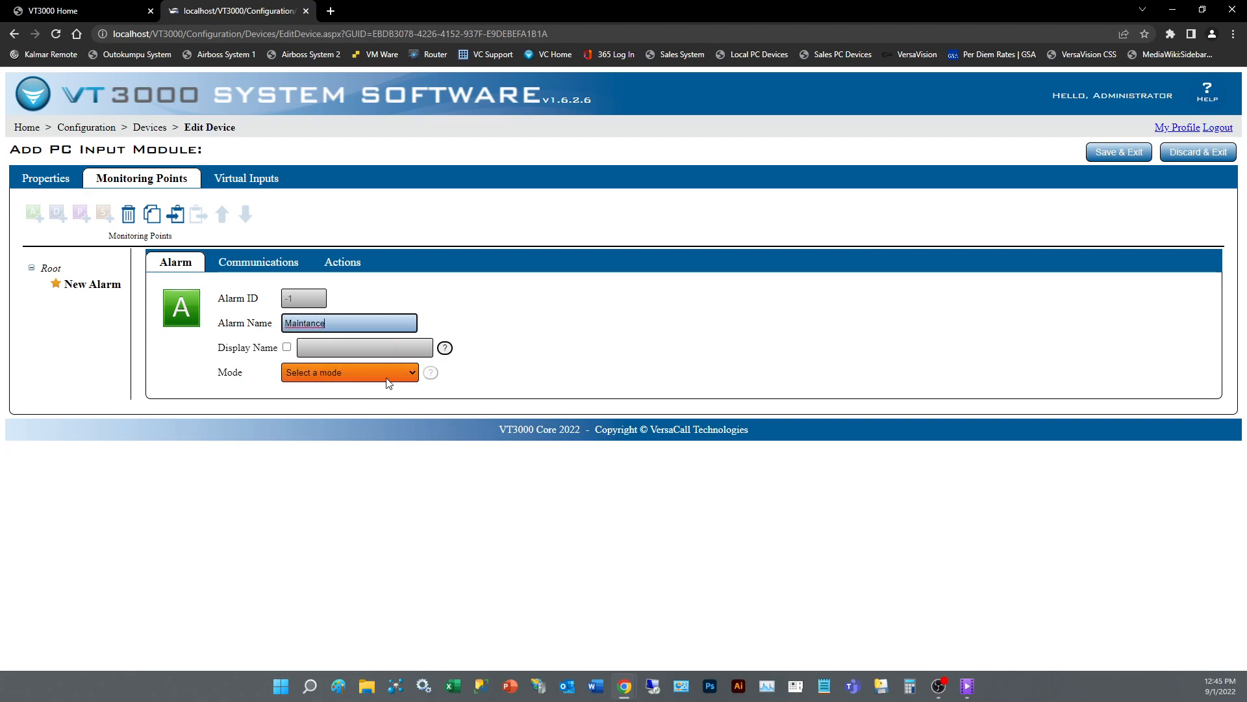
click(308, 323)
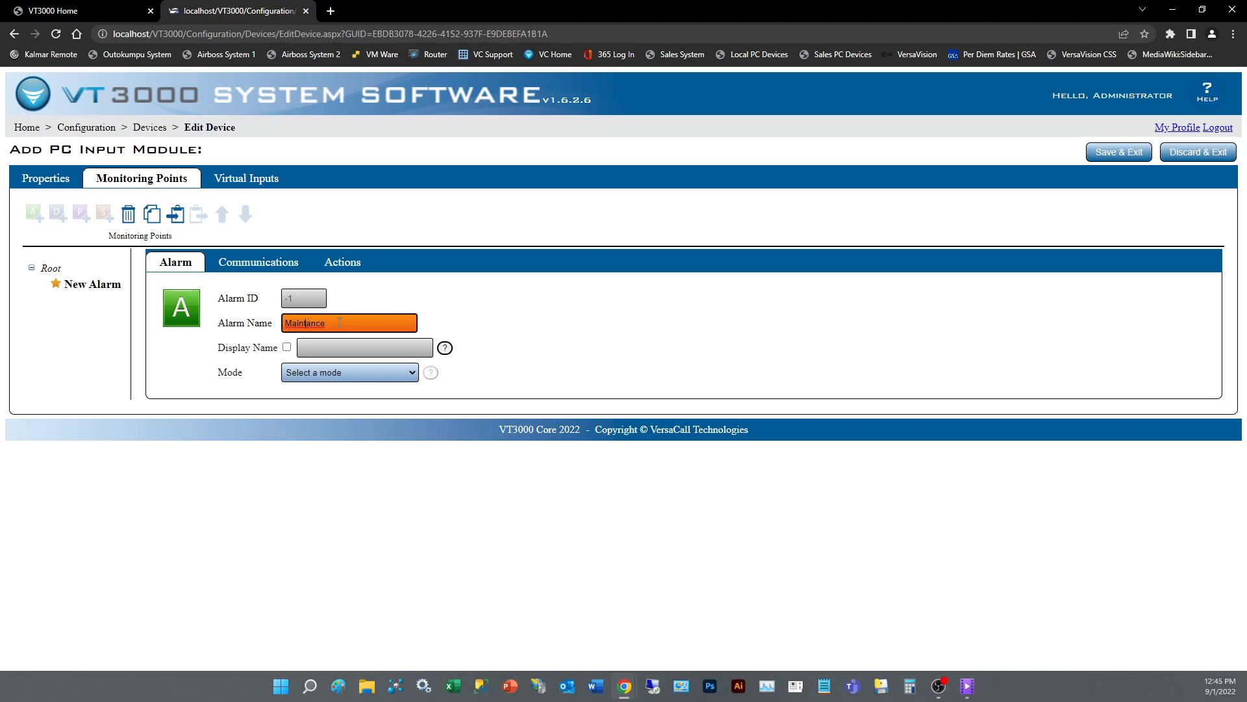
text(en)
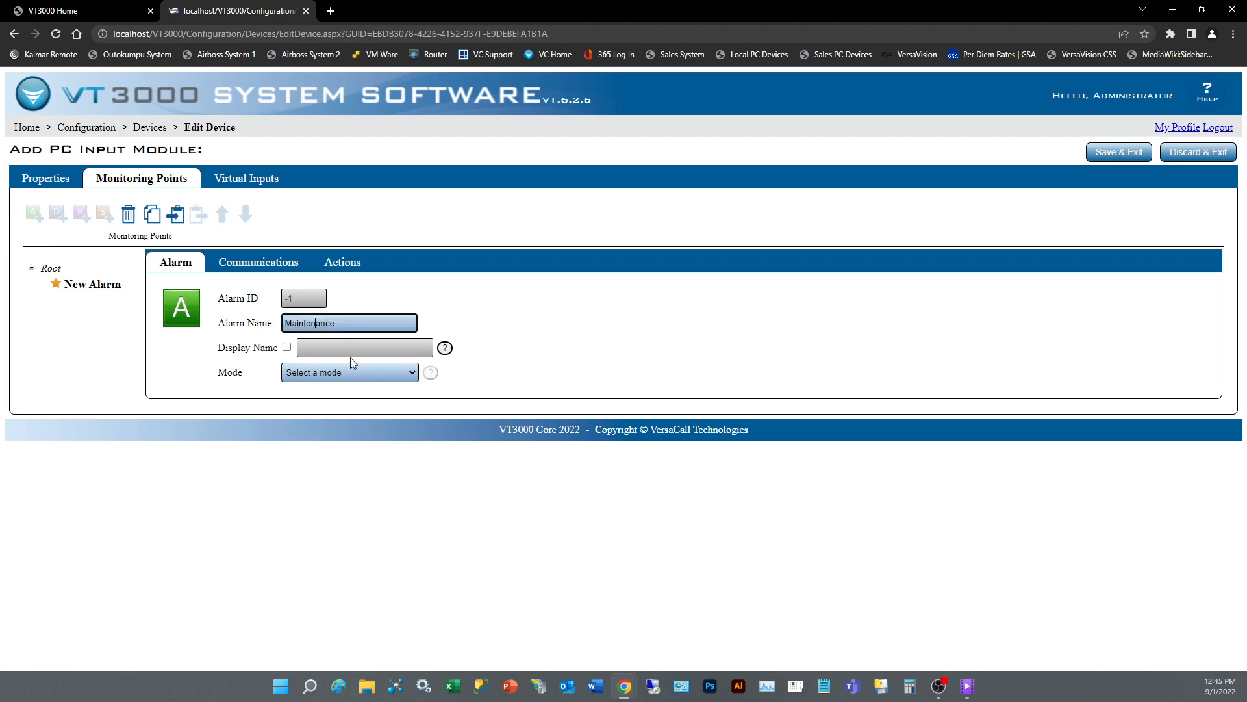
click(340, 375)
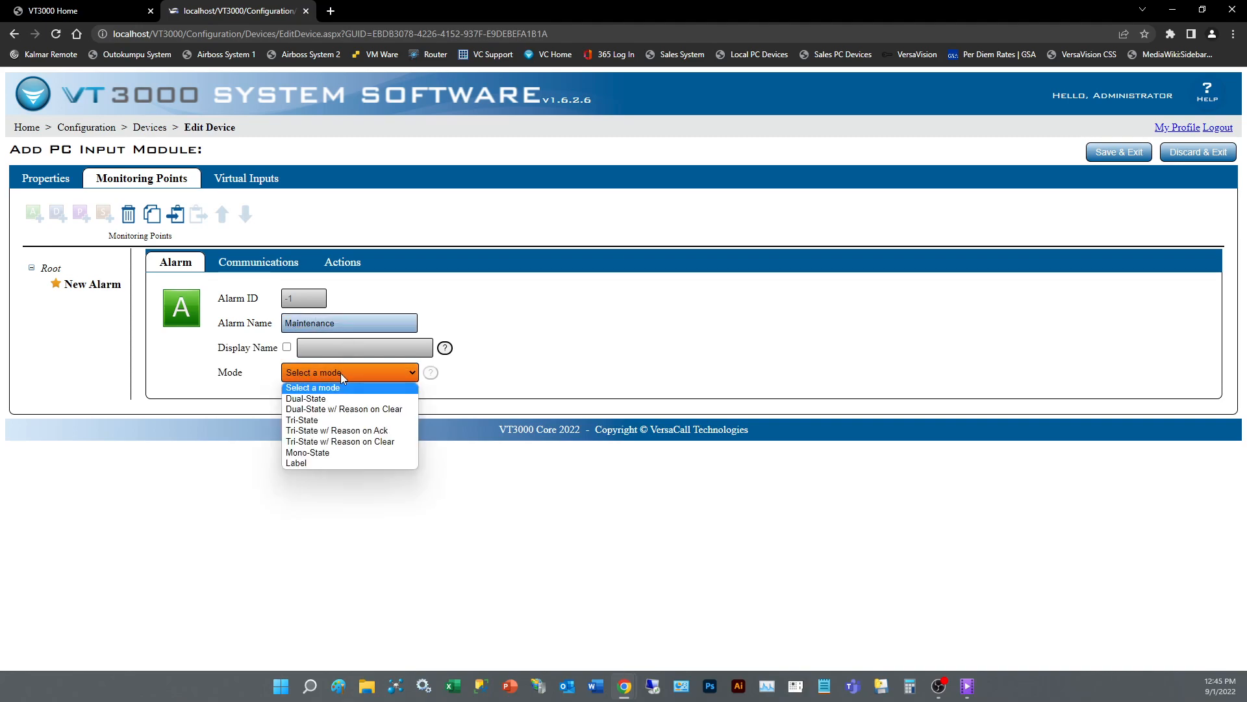
click(360, 409)
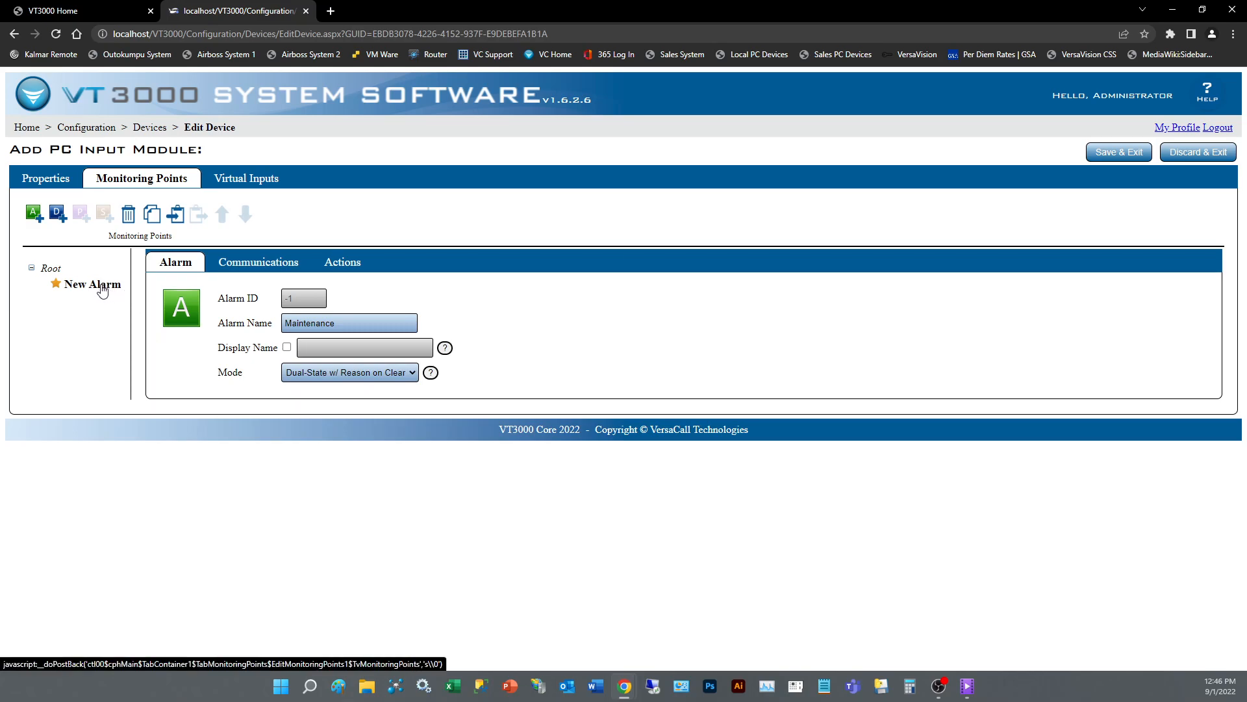
Add a child alarm named Broken Belt under Maintenance with the mode Reason on Clear
click(33, 216)
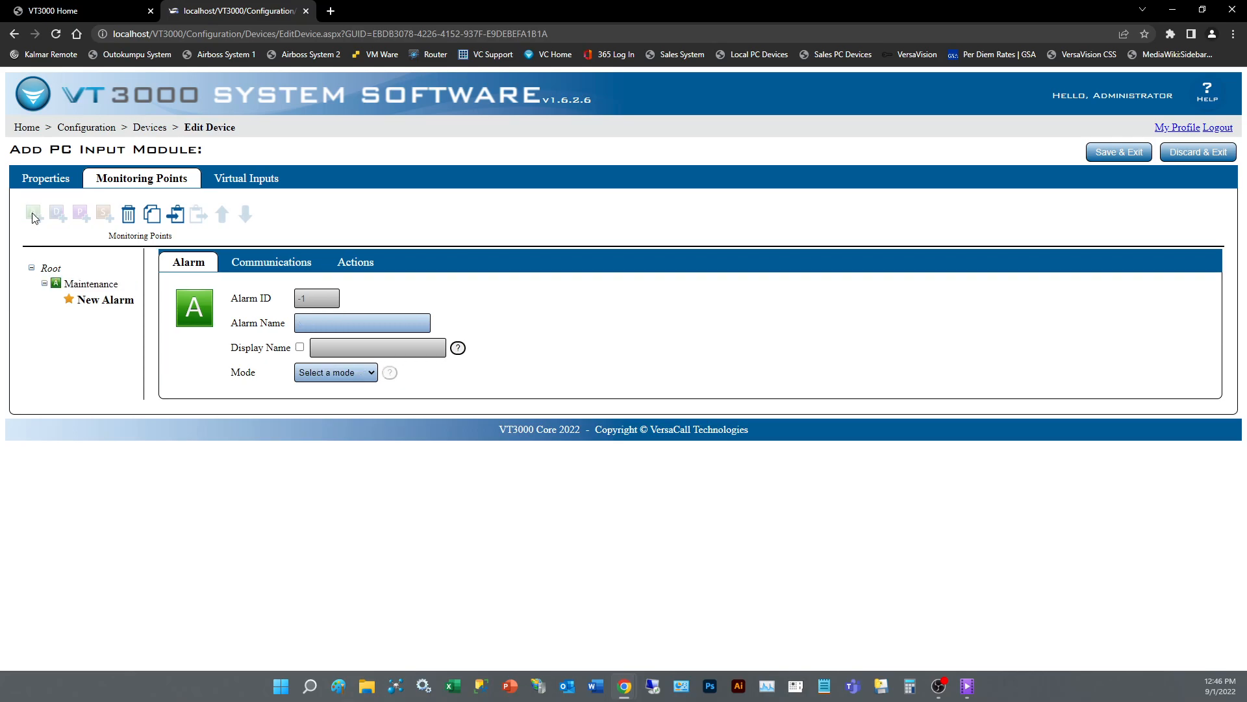
click(347, 377)
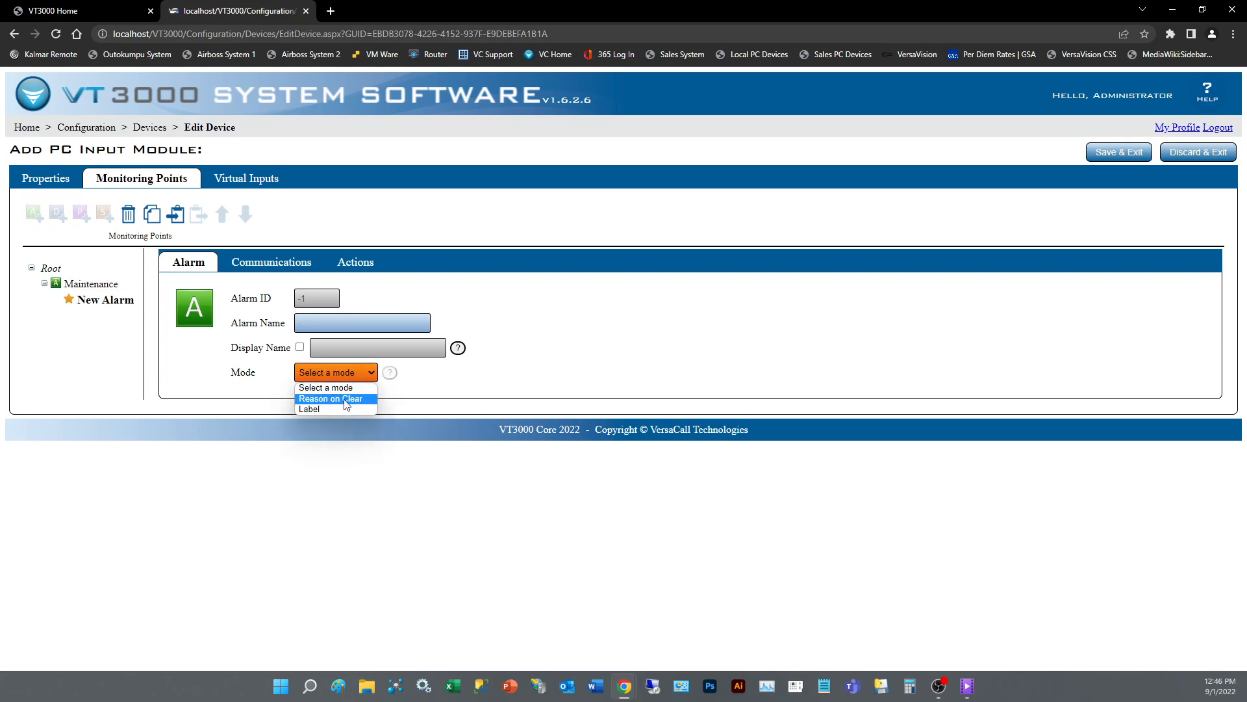
click(347, 399)
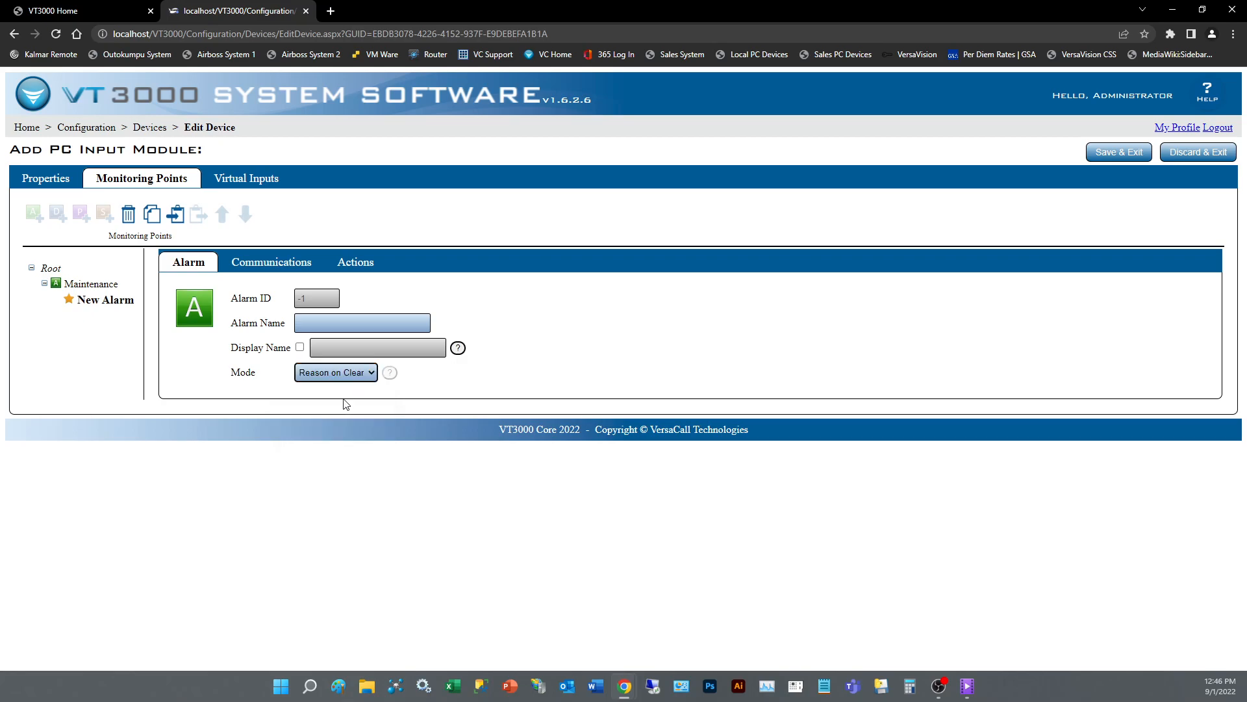
click(310, 323)
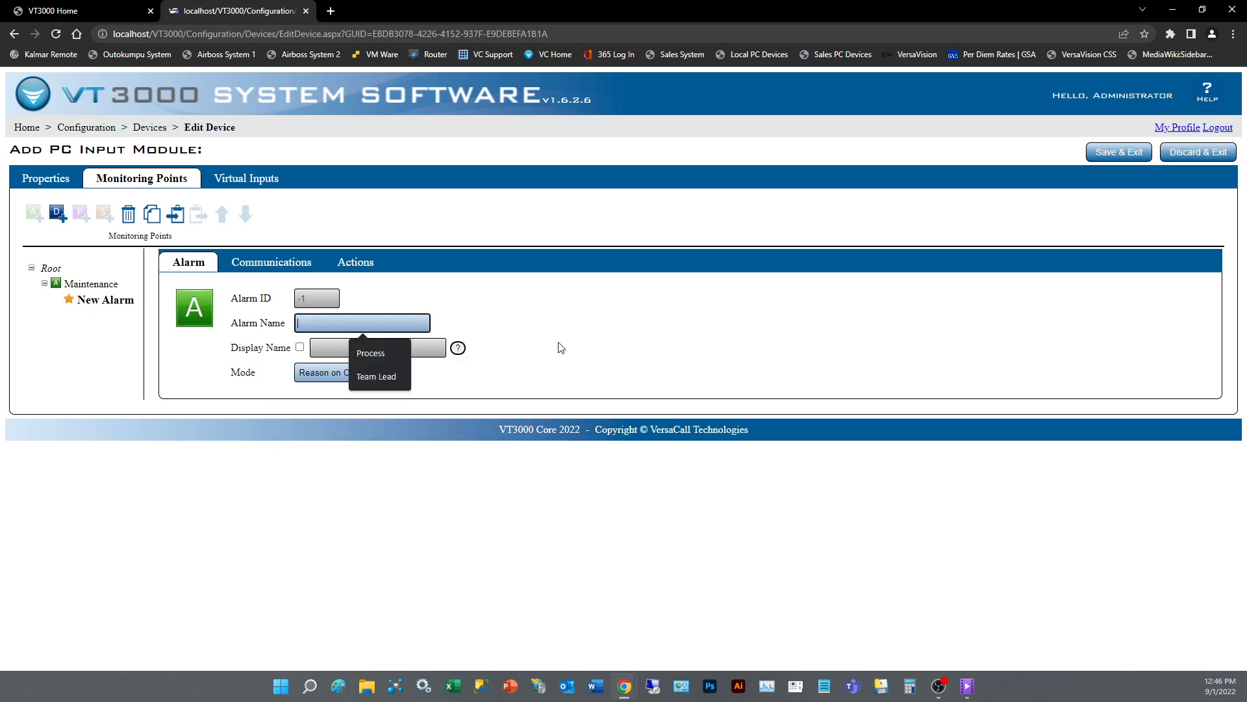
text(Broken Belt)
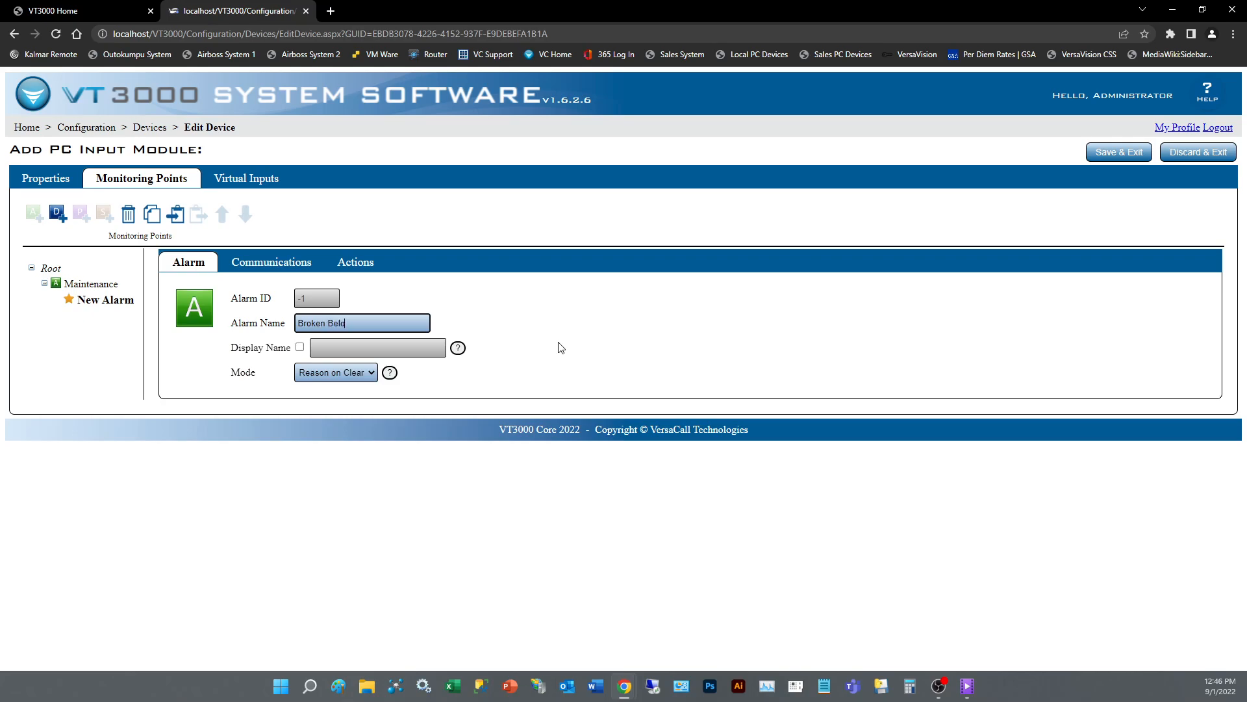
Add a second child alarm under Maintenance, named Loose Bolts, with the mode Reason on Clear
click(98, 286)
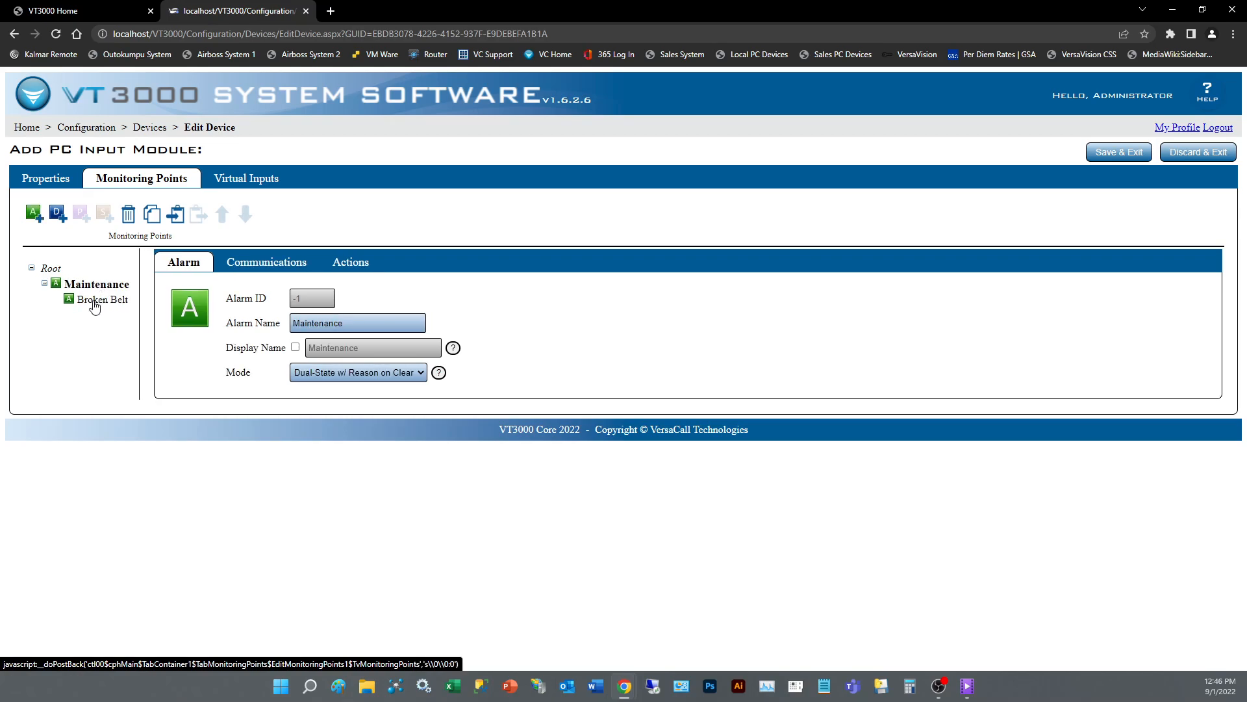
click(35, 217)
click(355, 376)
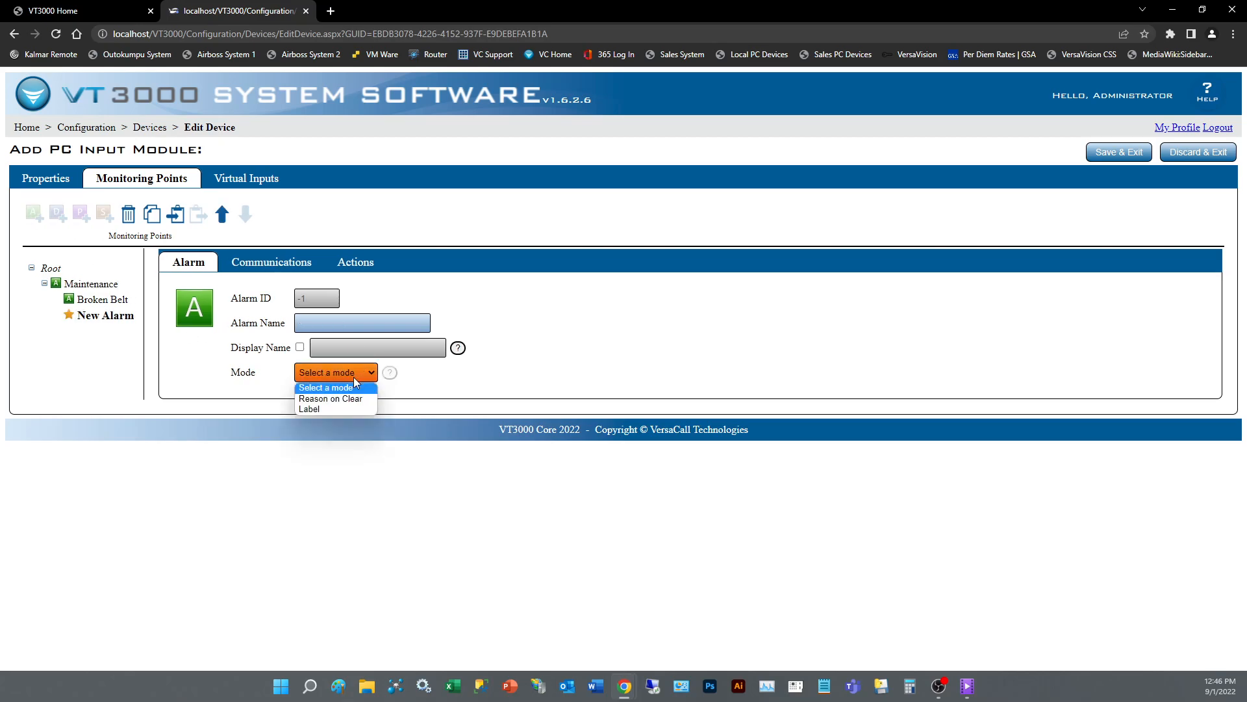
click(351, 400)
click(322, 323)
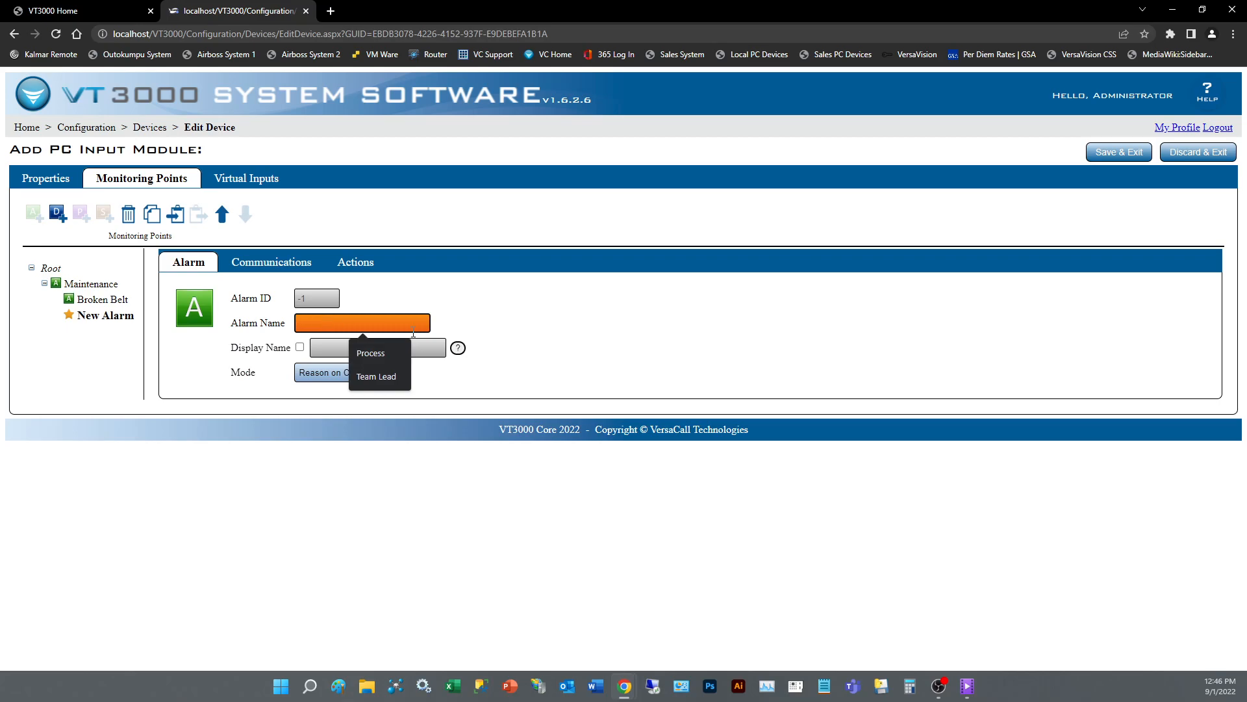
text(Loose Bolts)
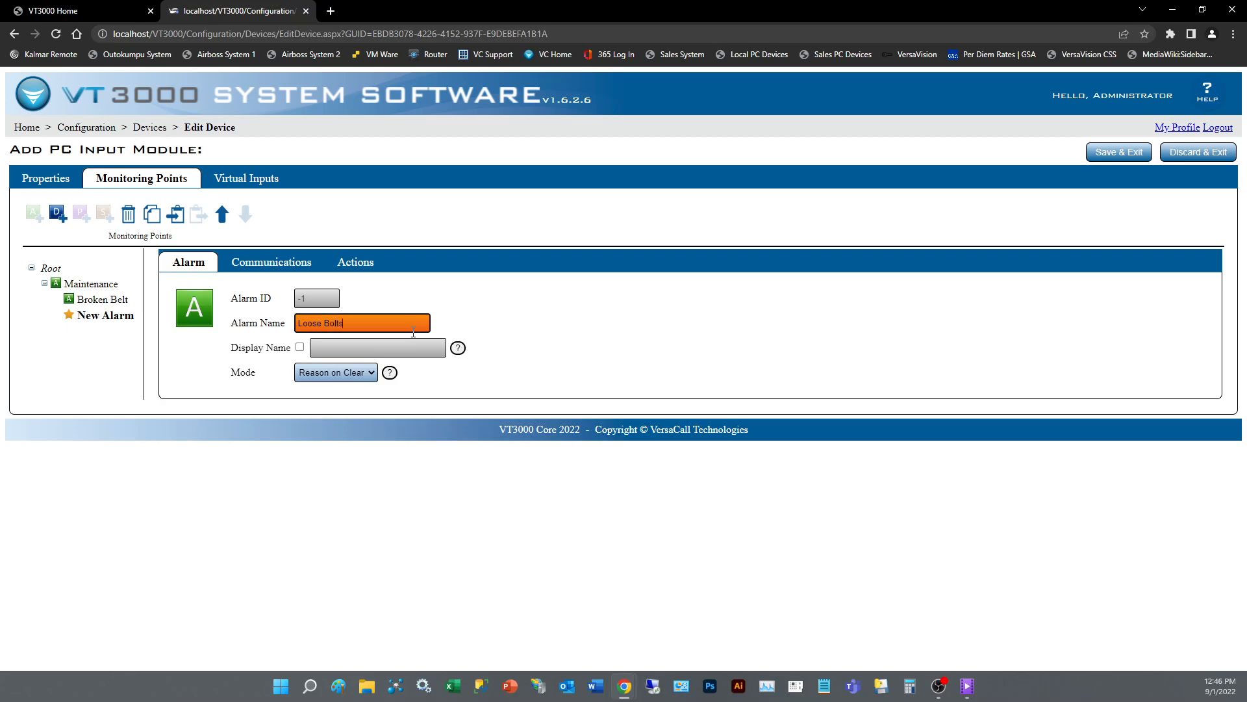
Review the settings of the Maintenance alarm and its Broken Belt and Loose Bolts child alarms
click(91, 285)
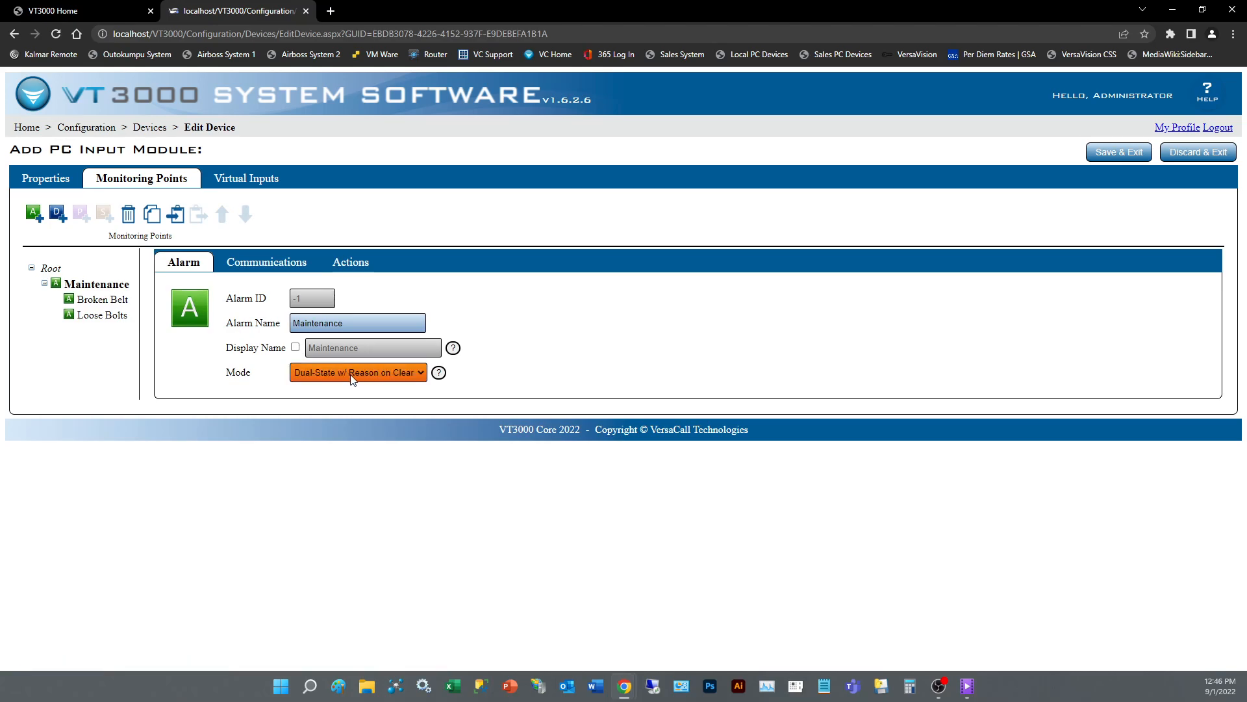
click(103, 303)
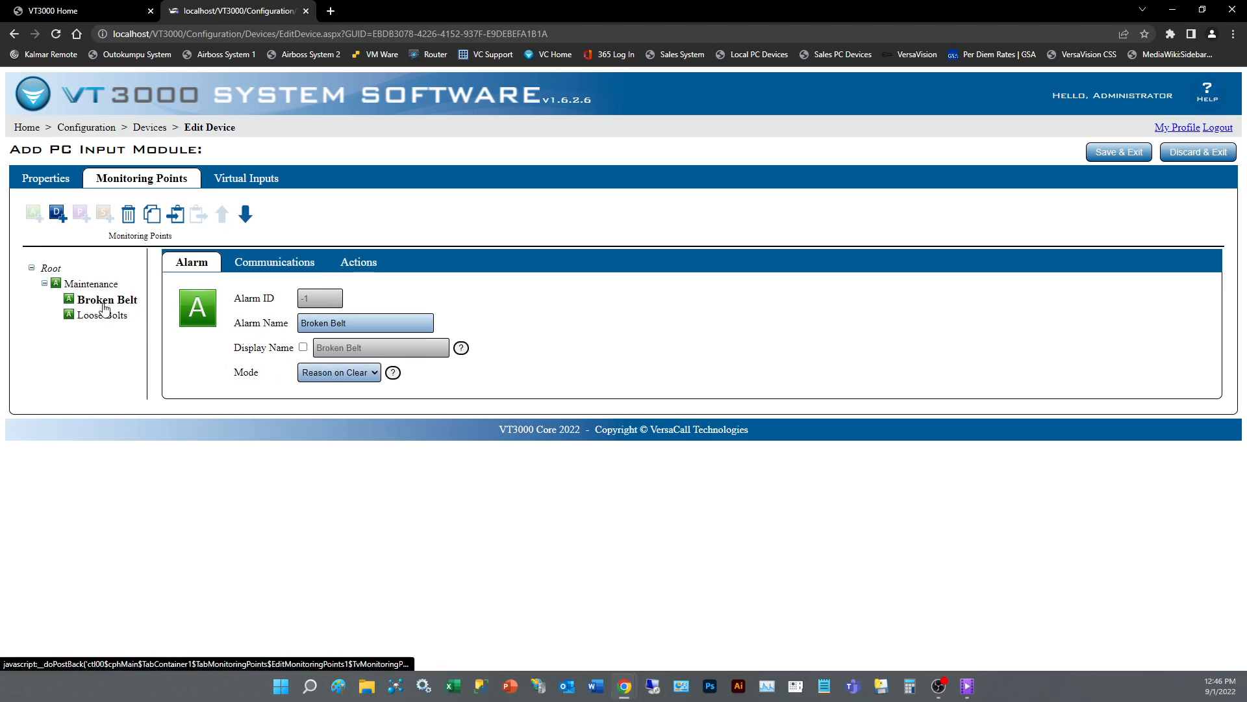
click(109, 317)
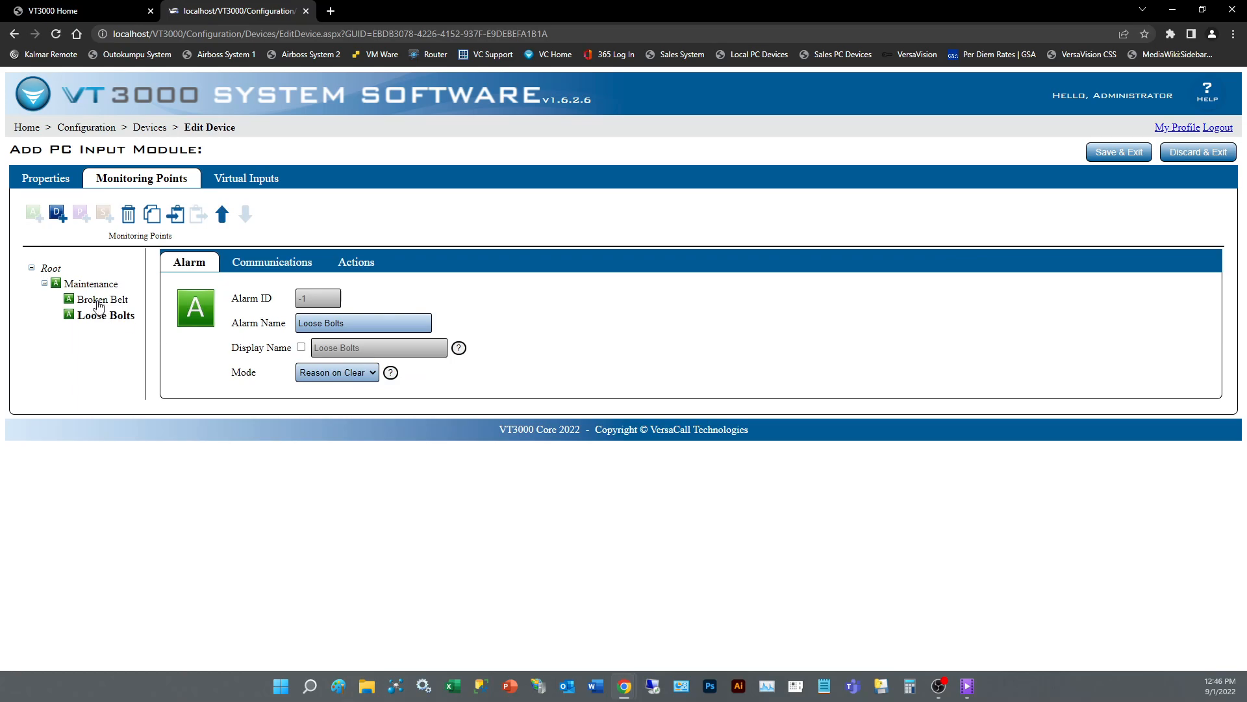
click(94, 302)
click(105, 317)
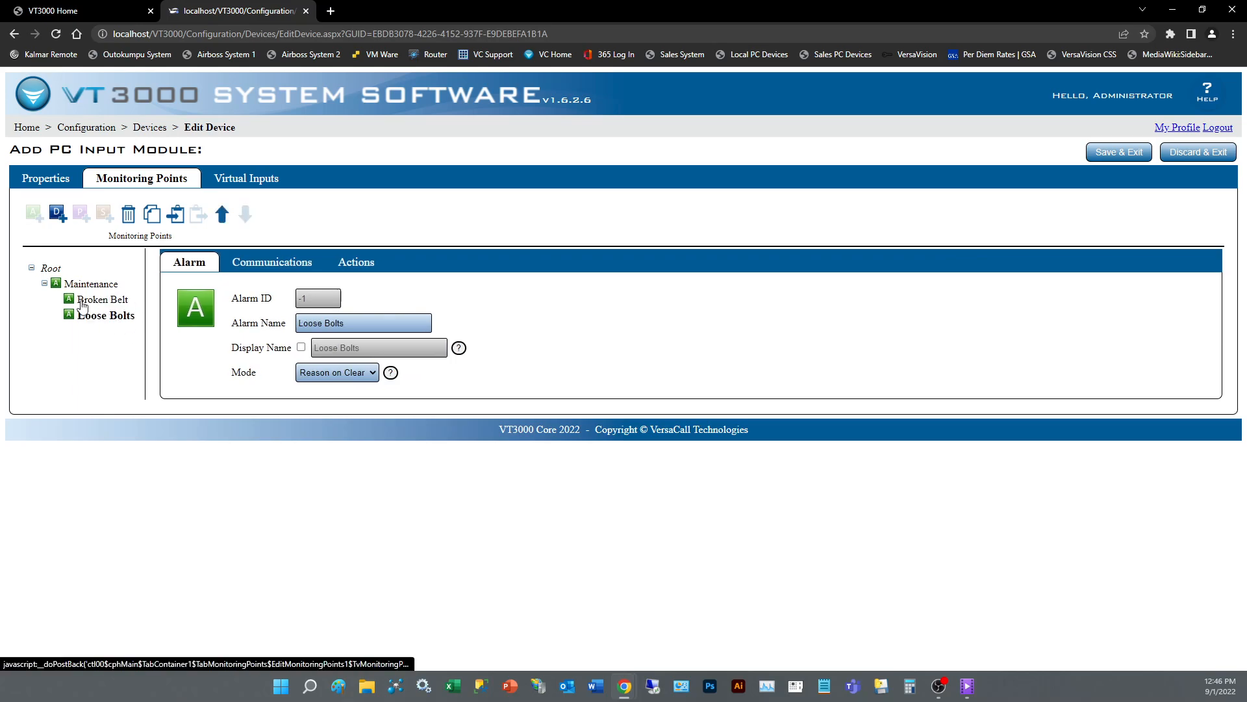
Add another root-level alarm named Supervisor with the mode Tri-State w/ Reason on Ack
click(51, 270)
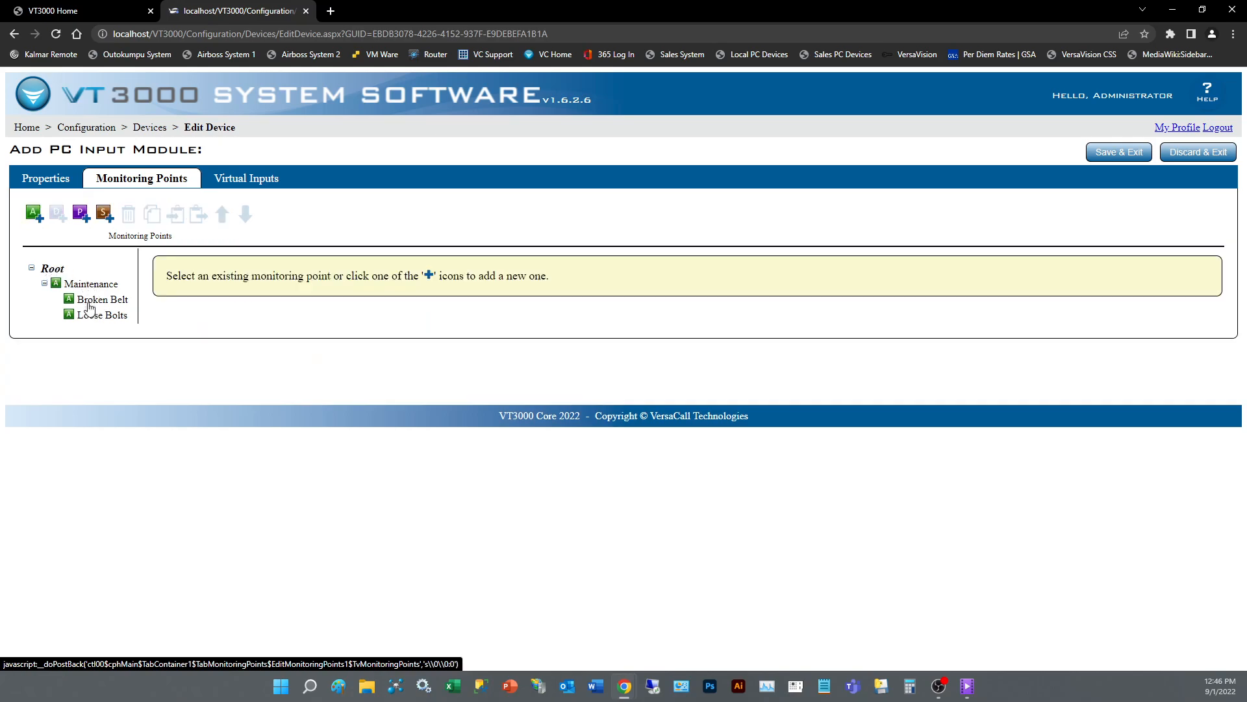
click(32, 215)
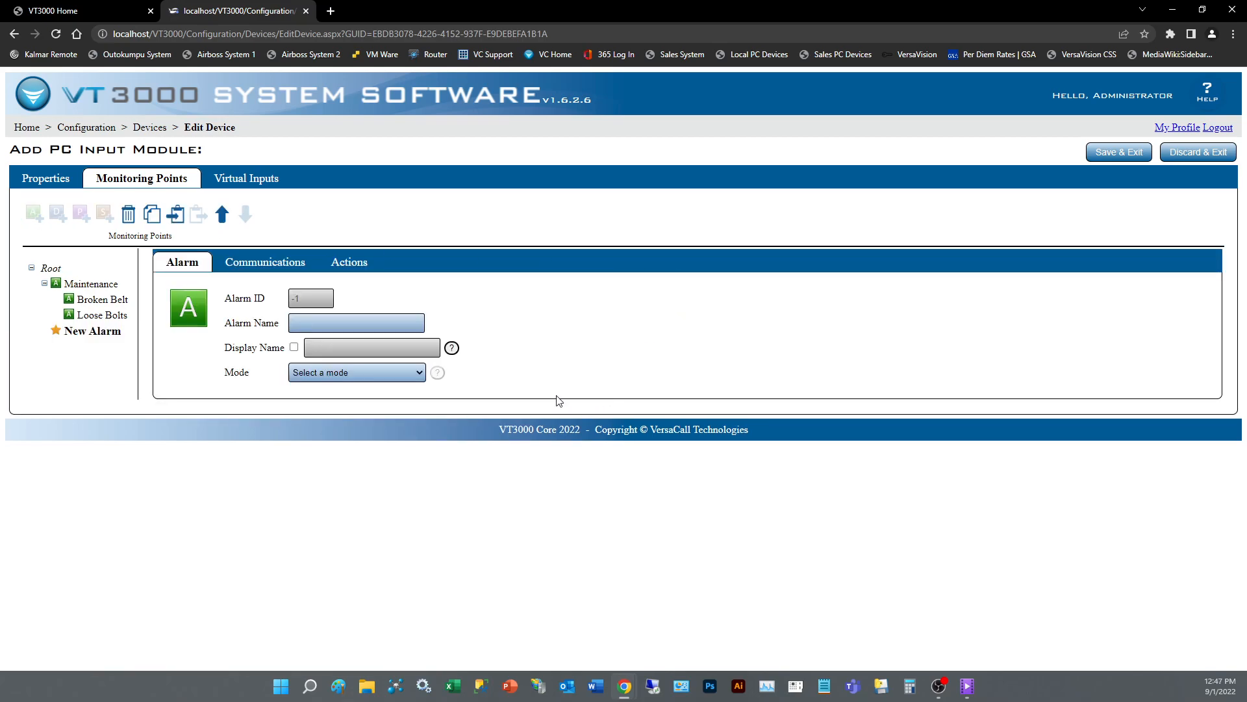
click(389, 373)
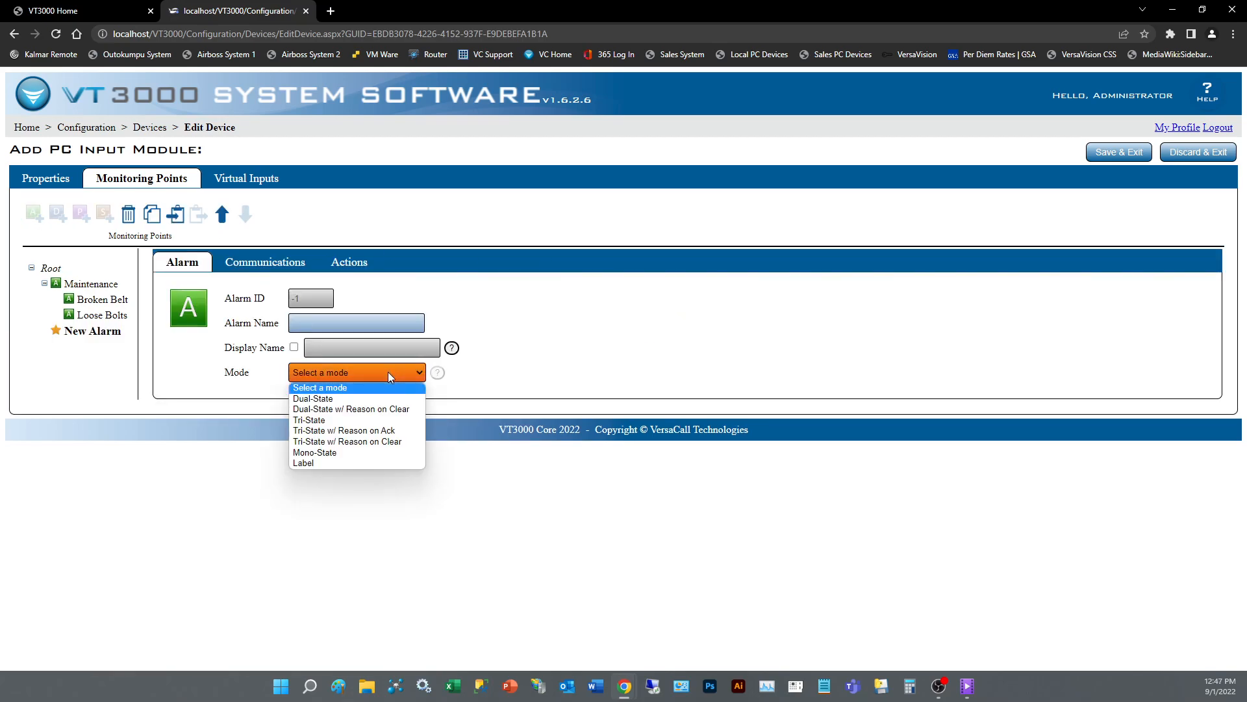
click(369, 430)
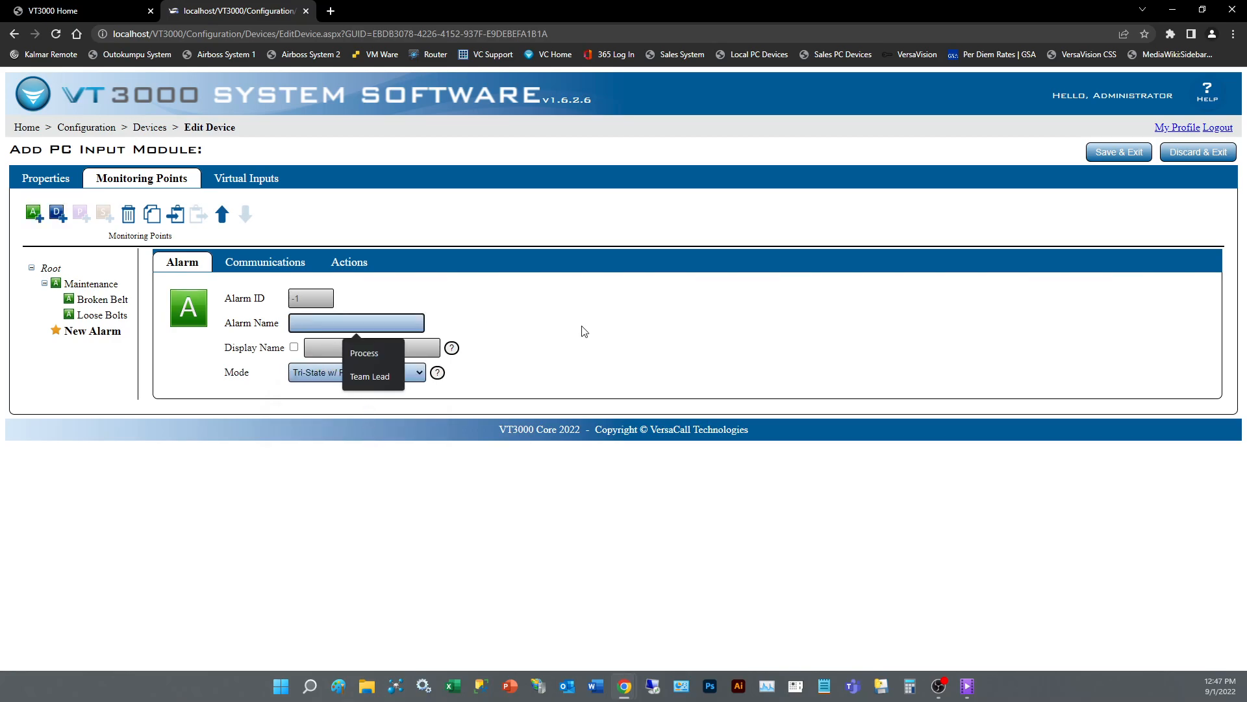
text(Supervisor)
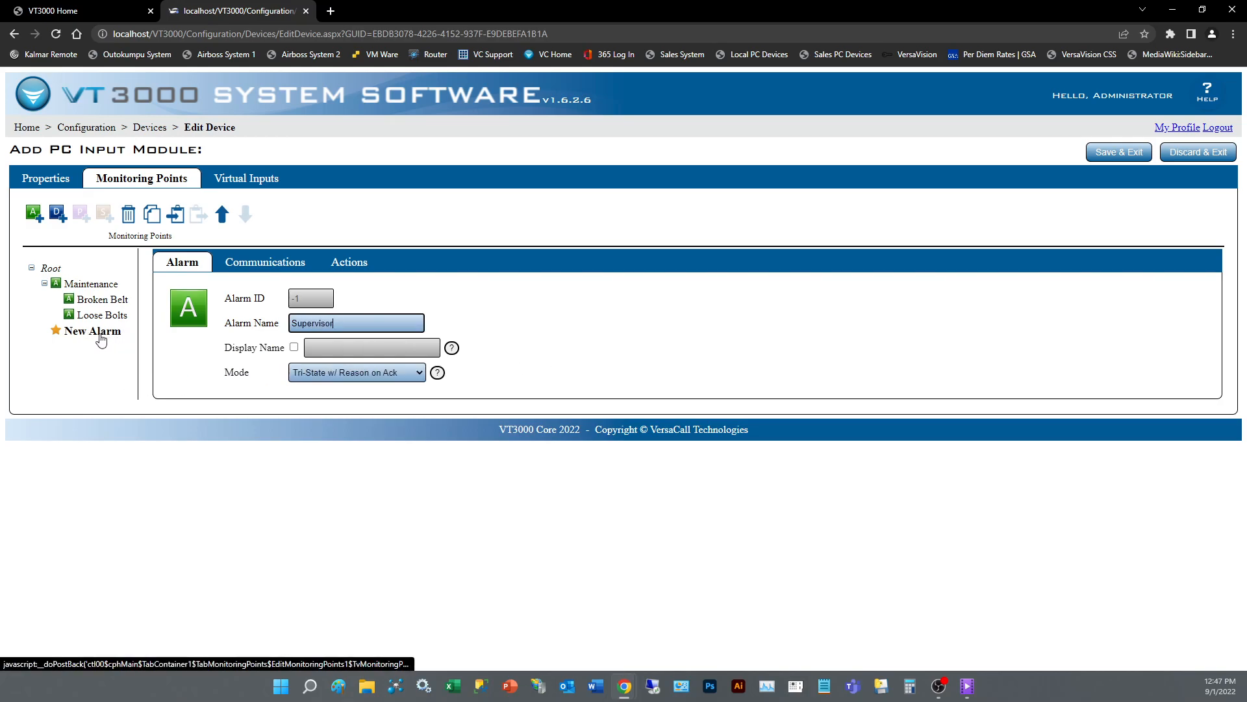
Add a child alarm under Supervisor, named with the first supervisor's full name, with the mode Reason on Ack
click(34, 218)
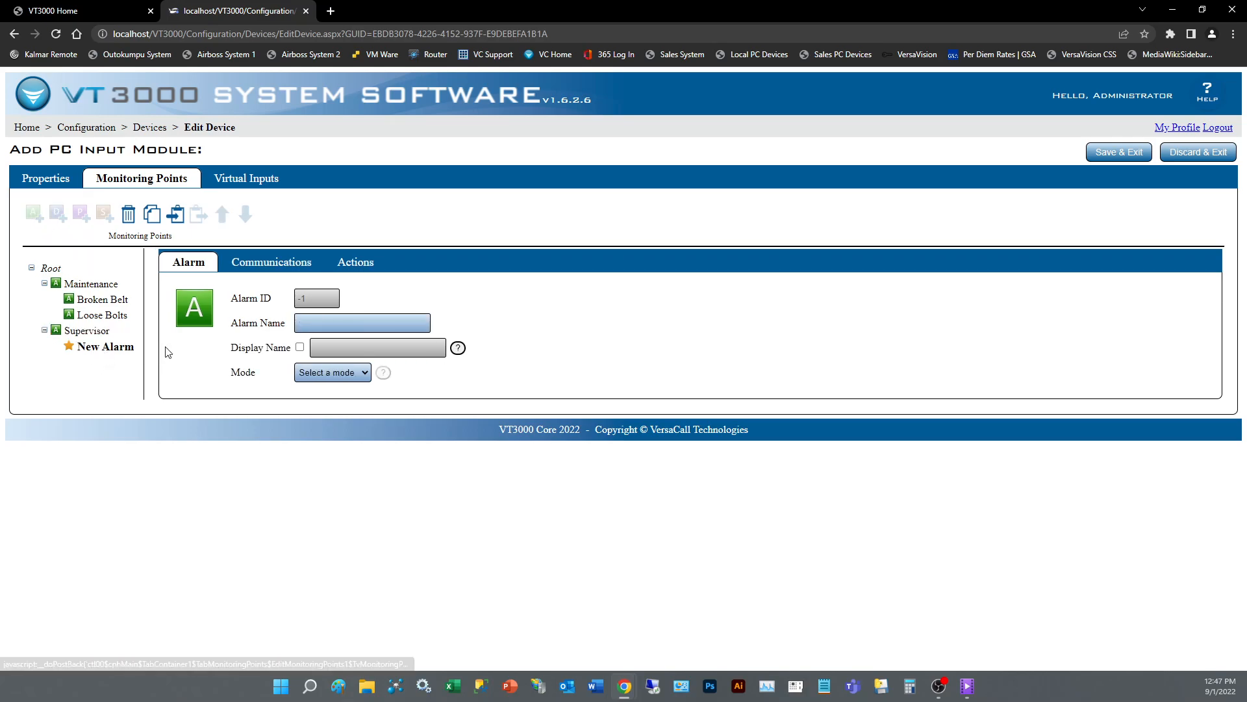
click(383, 321)
text(John Doe)
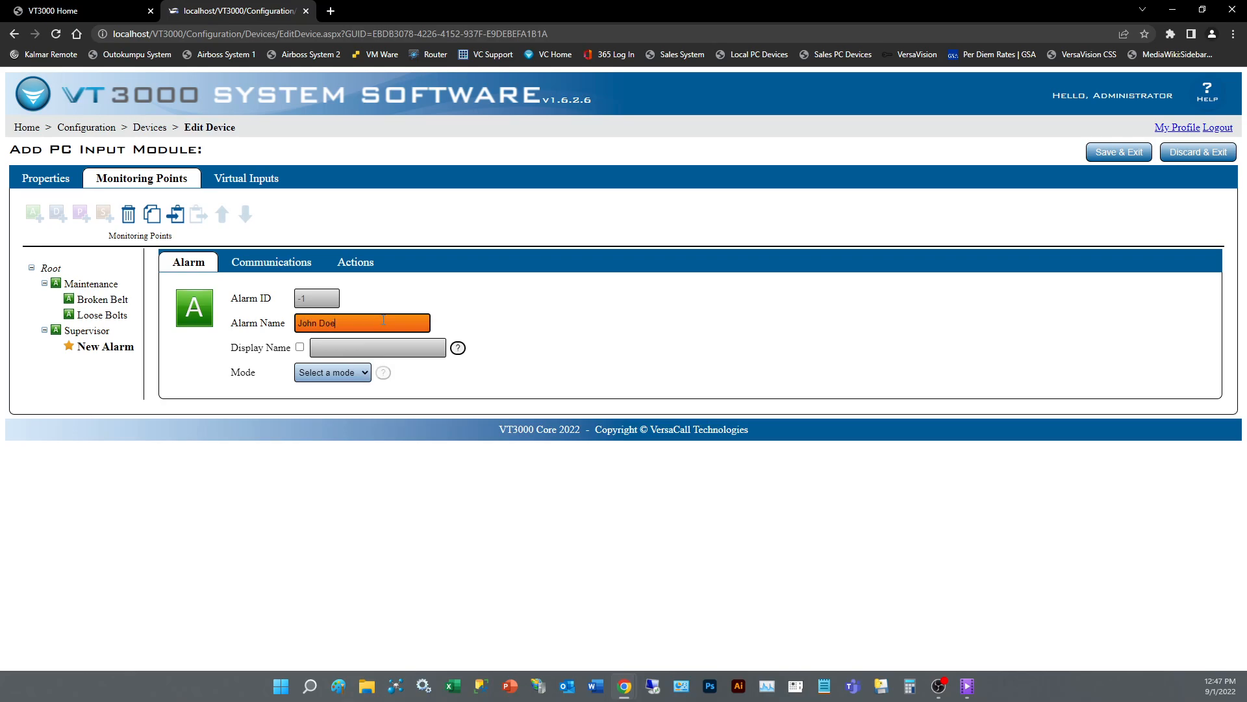
click(334, 372)
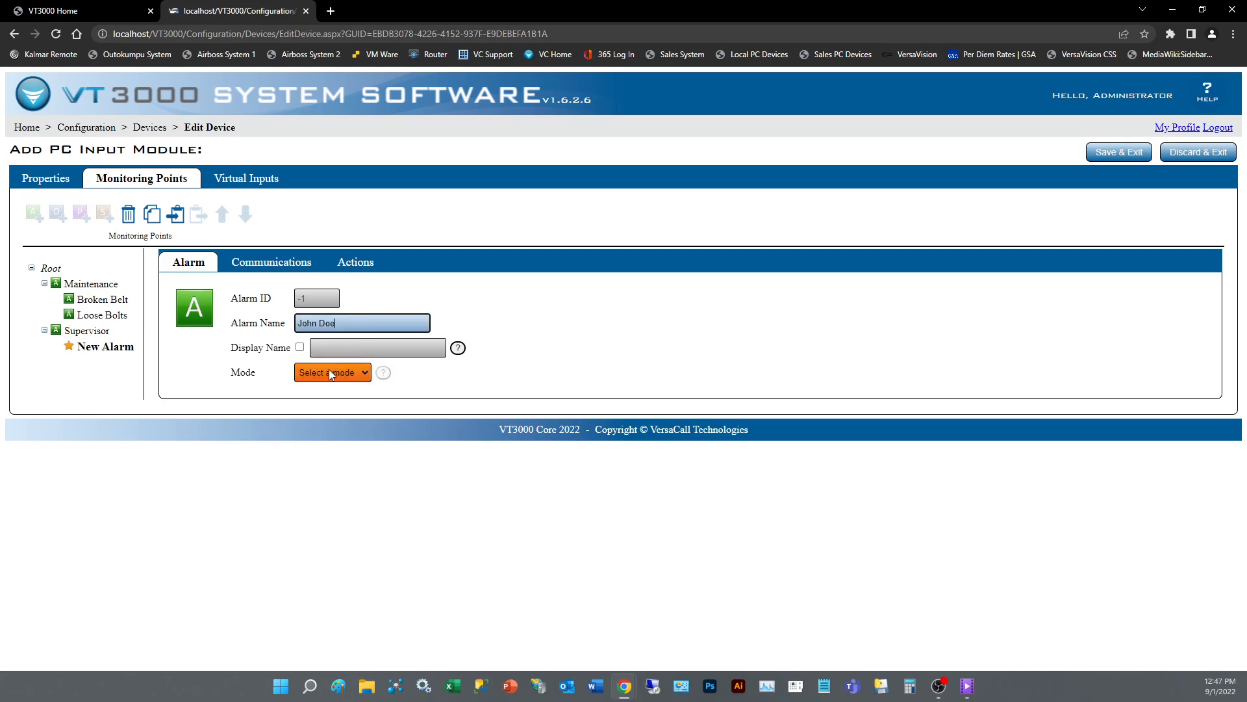
click(330, 373)
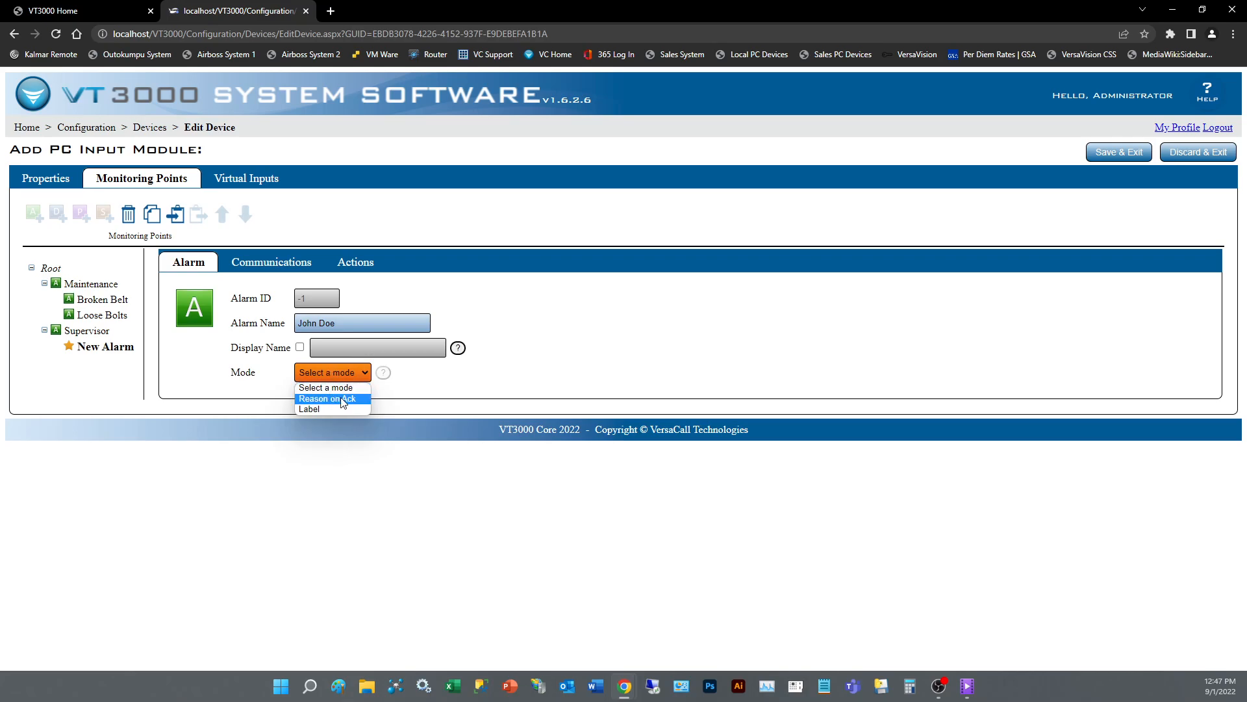
click(333, 398)
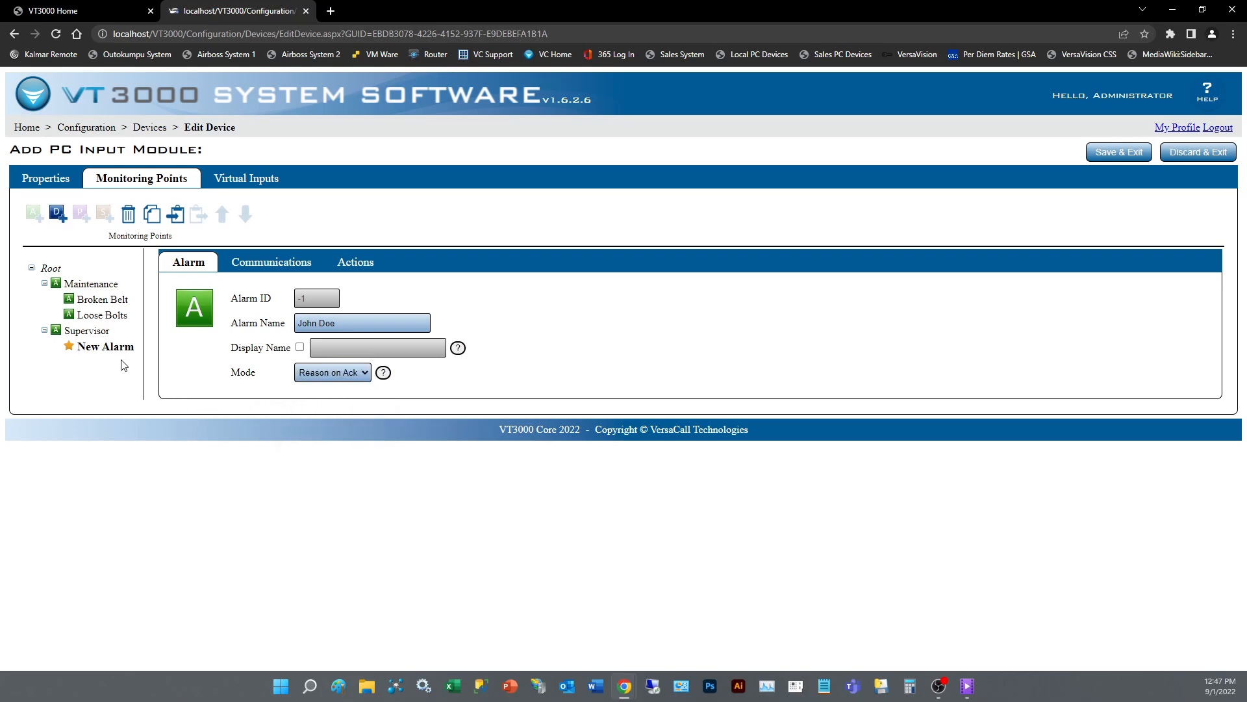
Add a second child alarm under Supervisor, named with another supervisor's full name, with the mode Reason on Ack
click(93, 331)
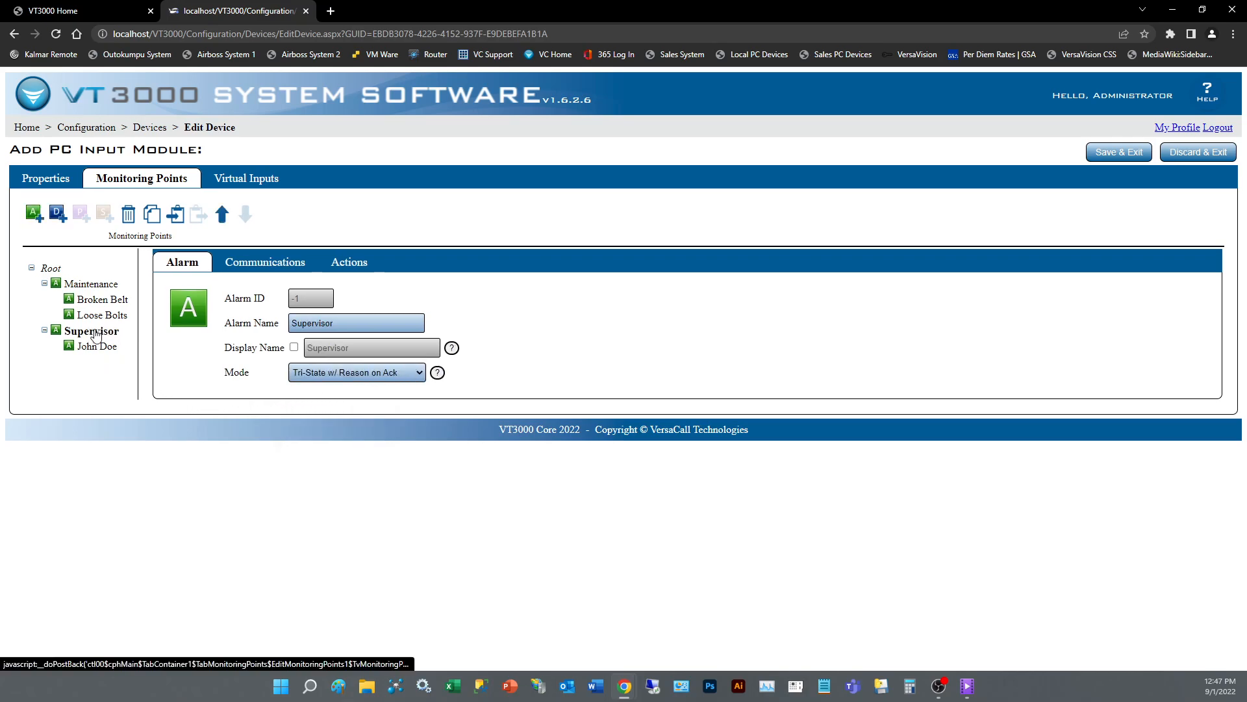
click(35, 214)
click(345, 322)
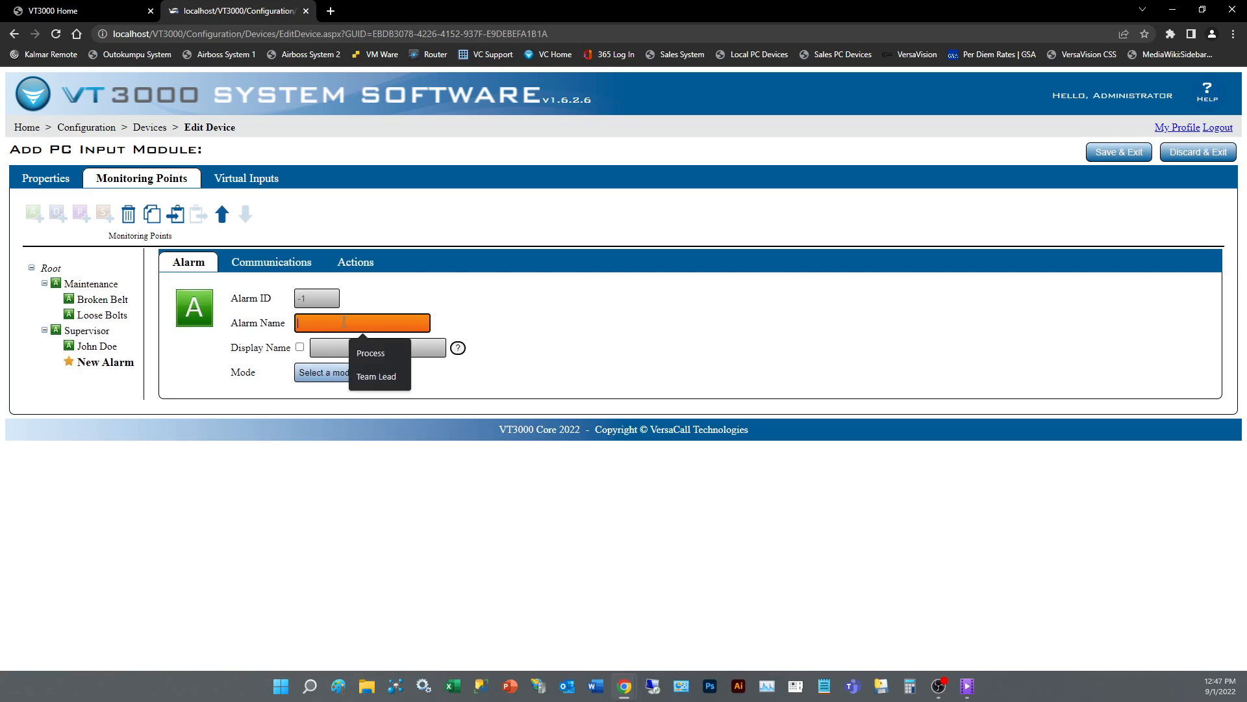
text(Tome)
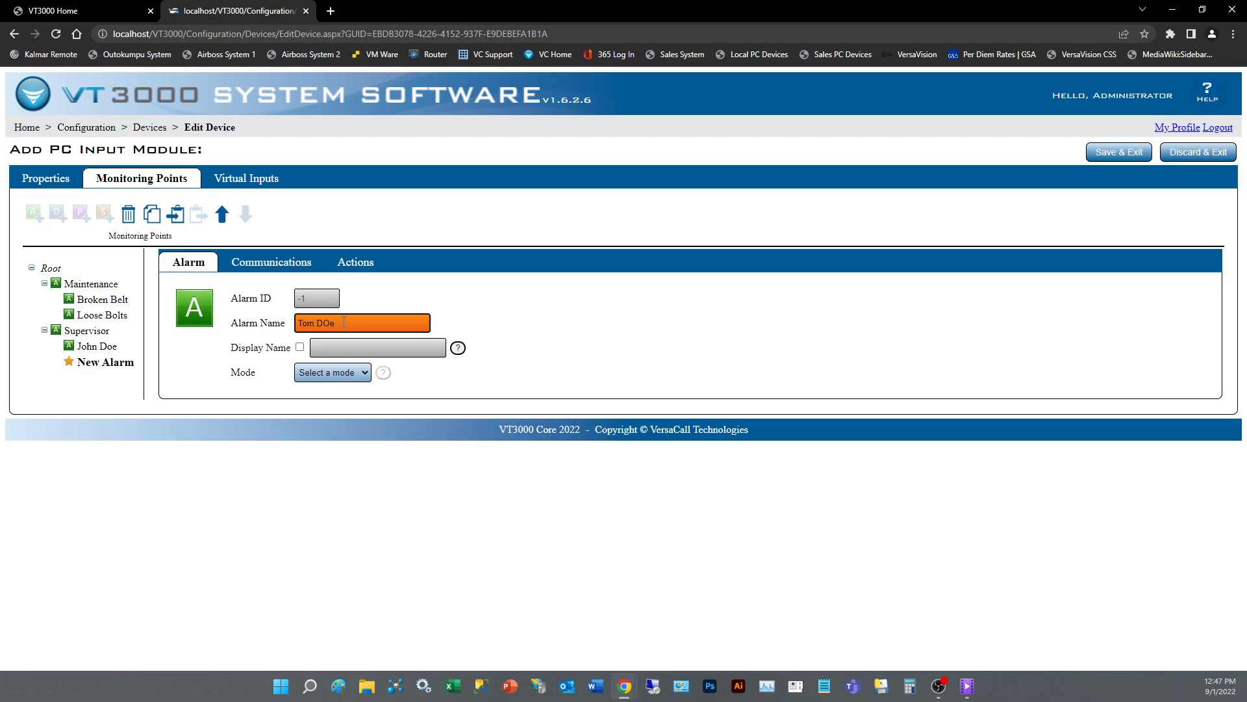
click(332, 373)
click(332, 400)
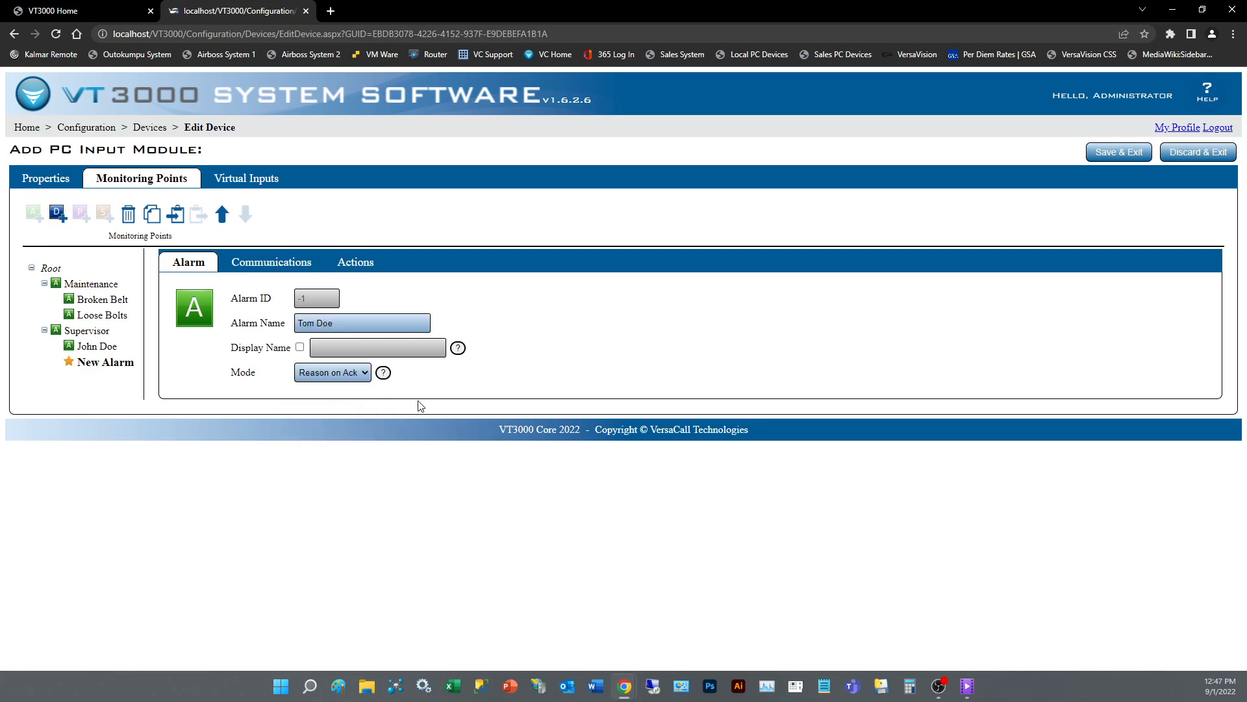
click(87, 333)
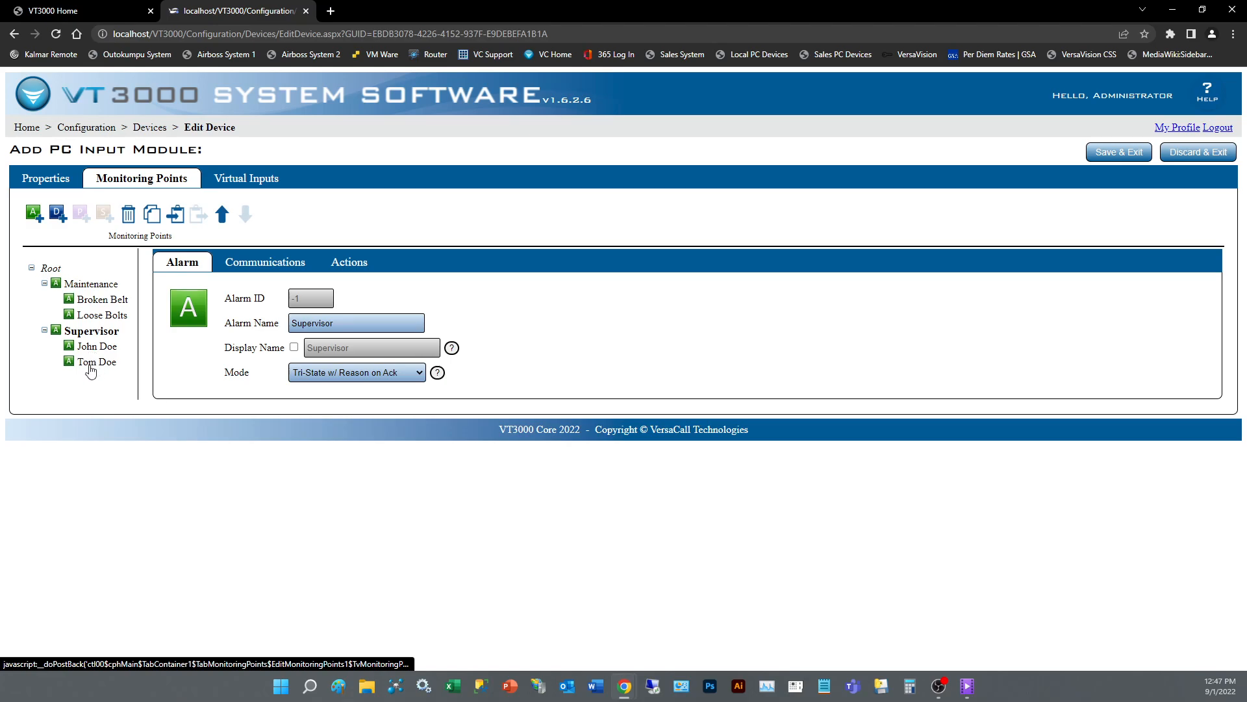
Add a root-level alarm named Team Lead with the mode Tri-State w/ Reason on Clear
click(47, 268)
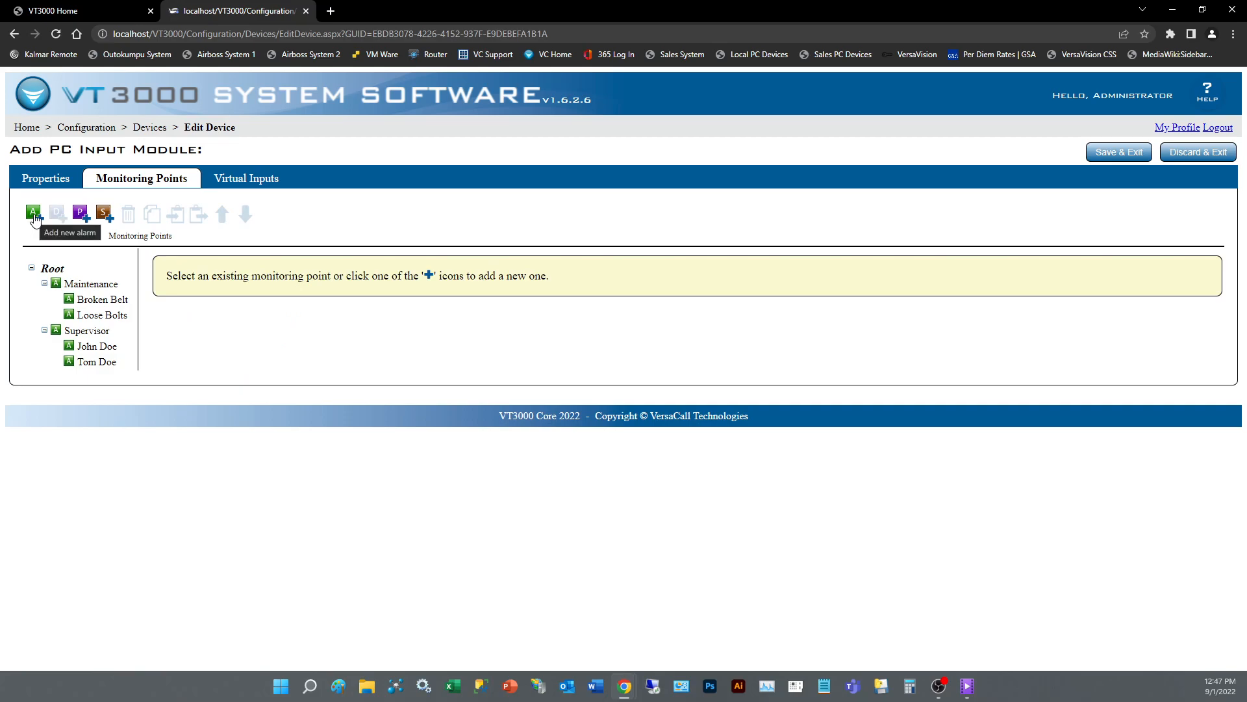
click(34, 214)
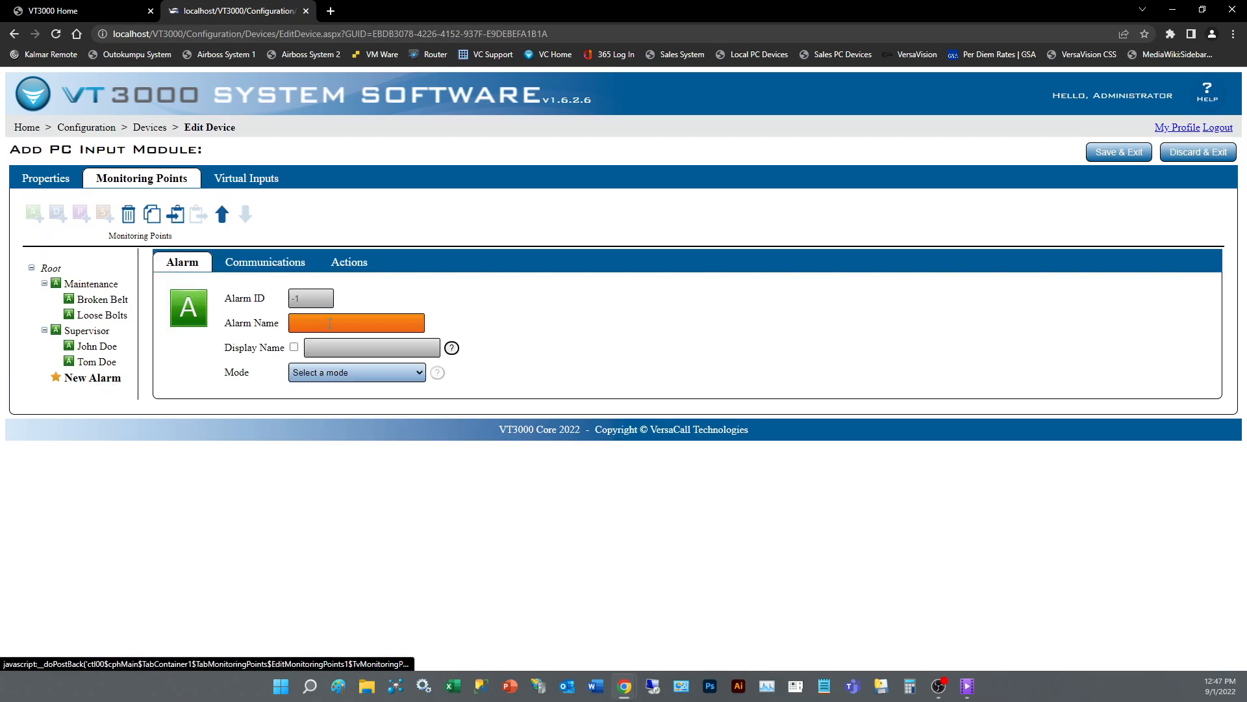
click(356, 323)
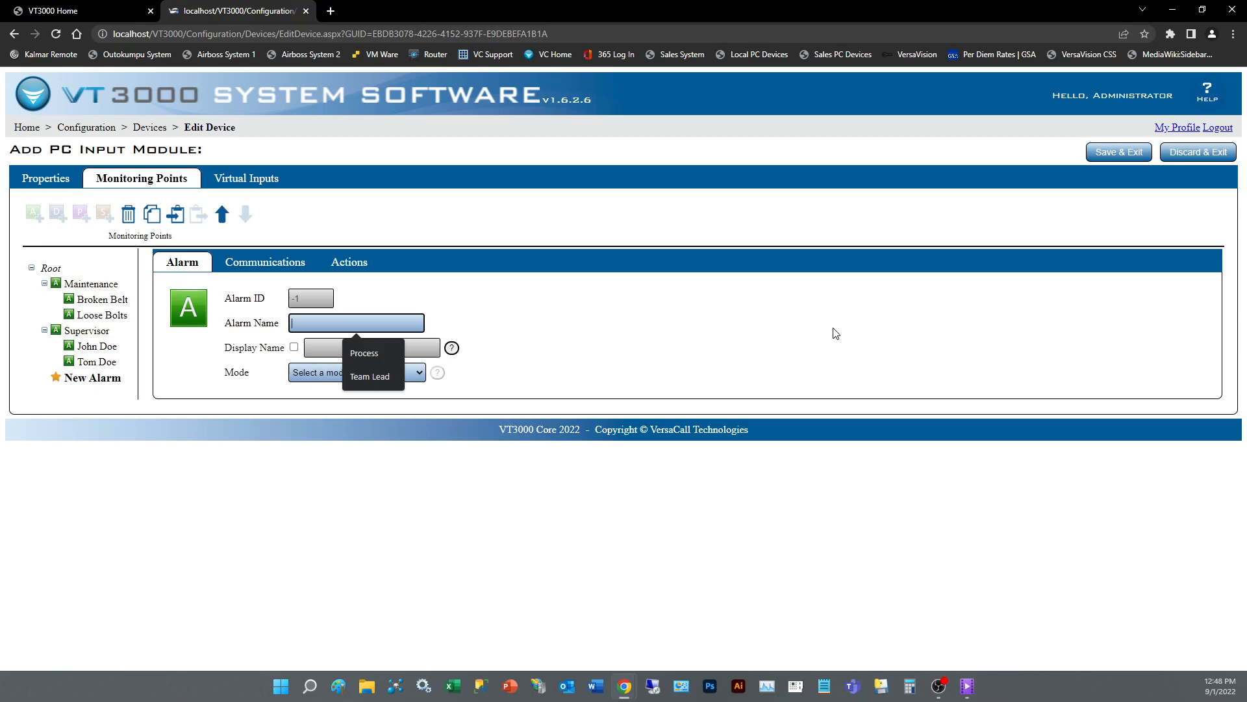
text(Team Le)
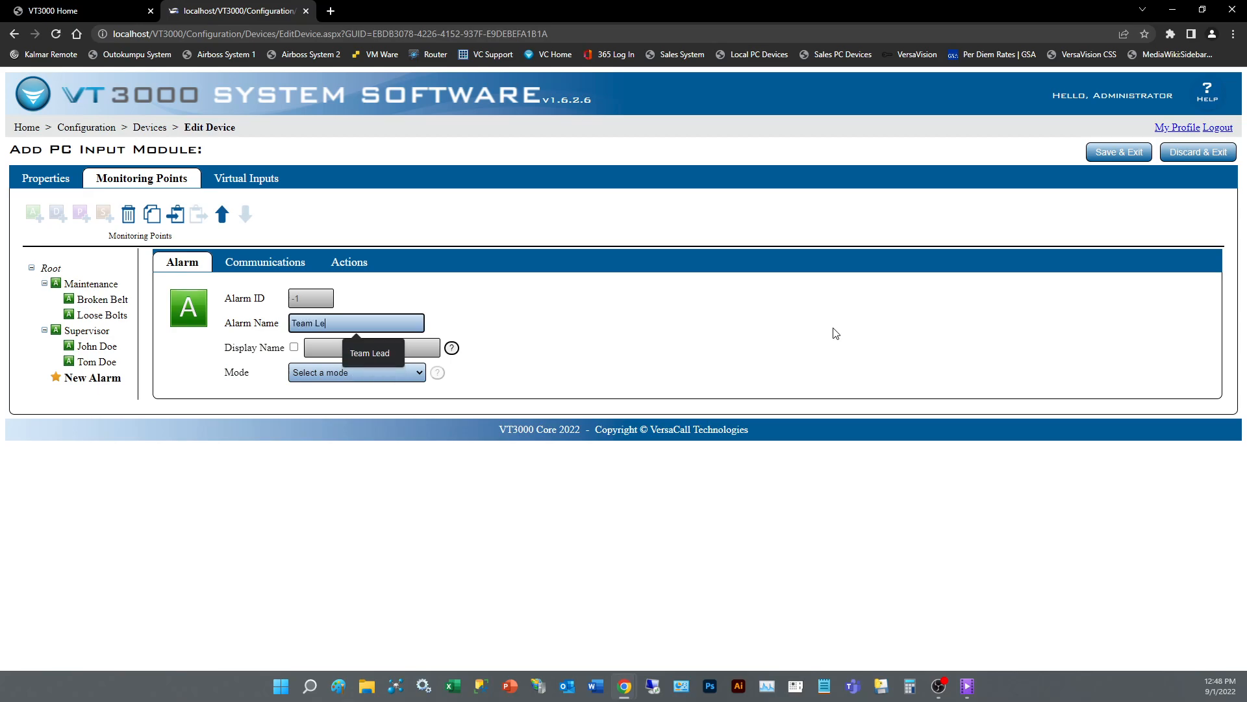
text(as)
key(BackSpace)
text(d)
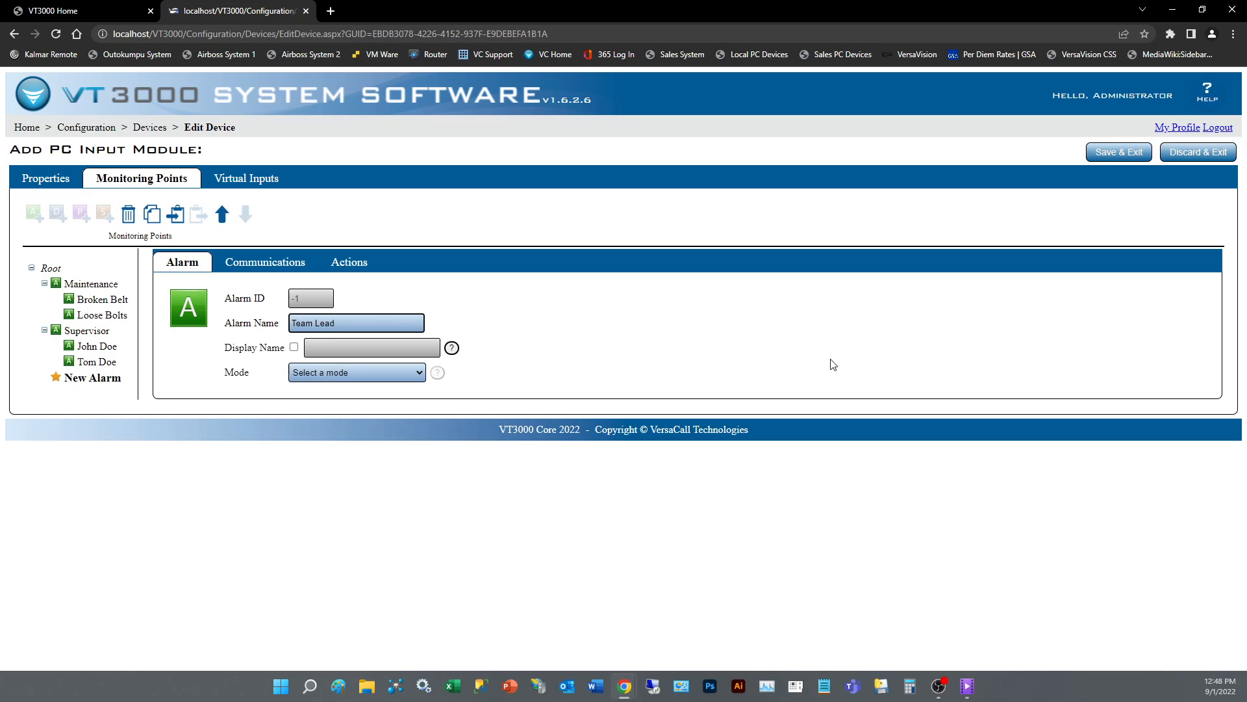
click(377, 374)
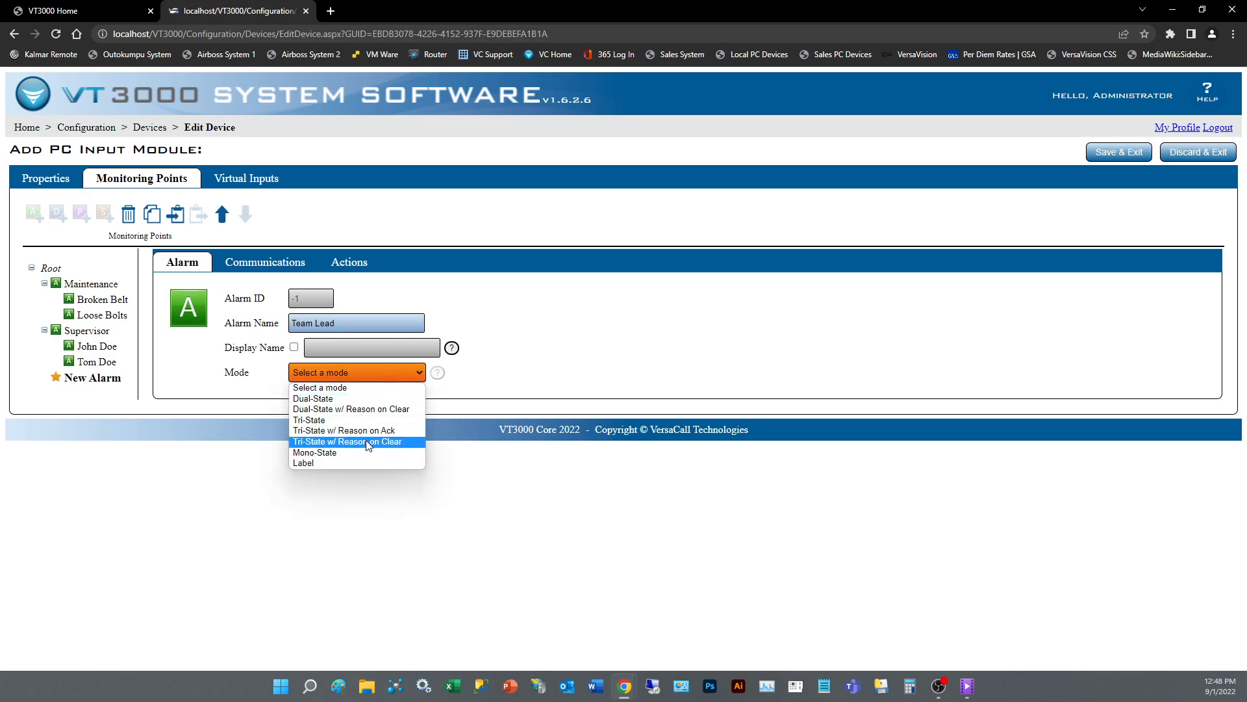
click(385, 442)
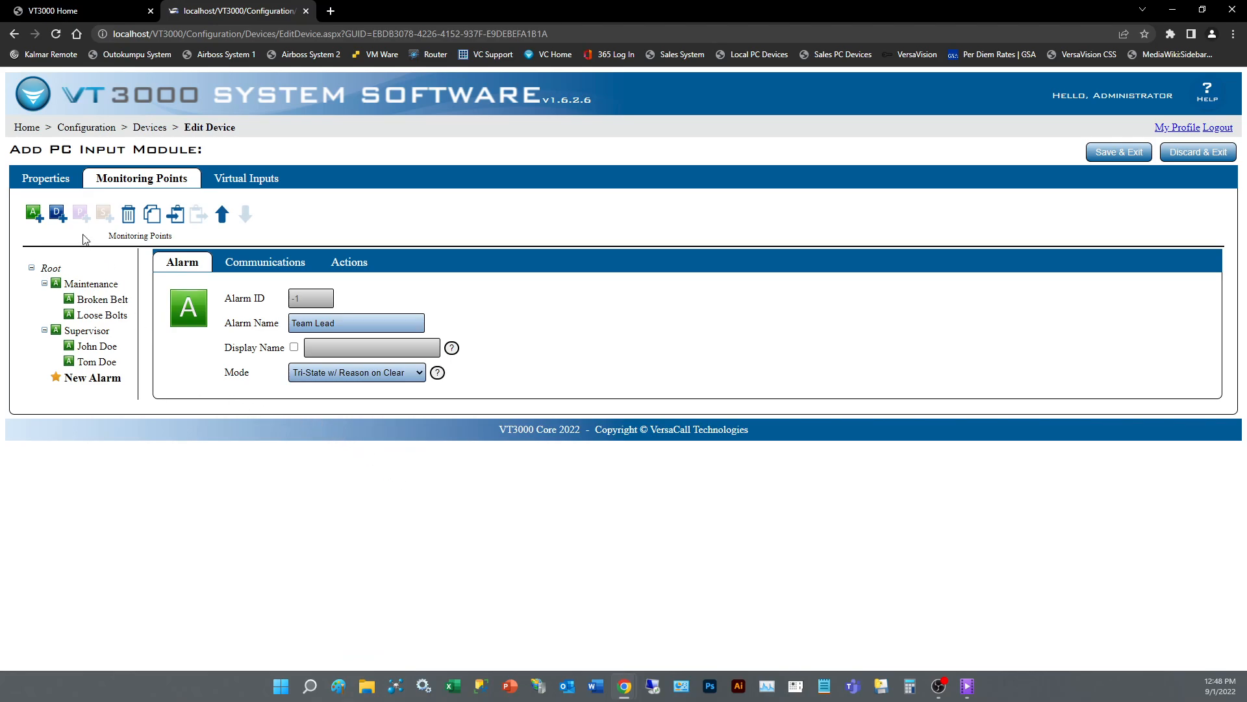
Add a child alarm named Needed Help under Team Lead with the mode Reason on Clear
click(33, 213)
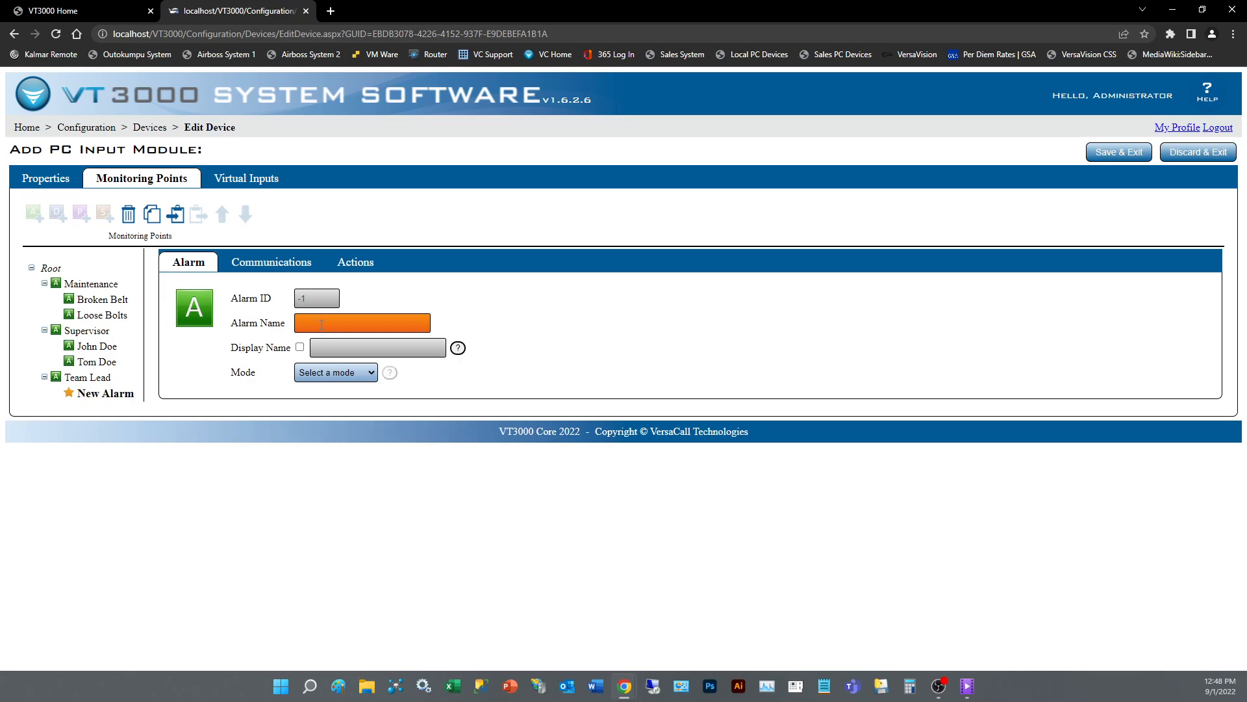
click(339, 372)
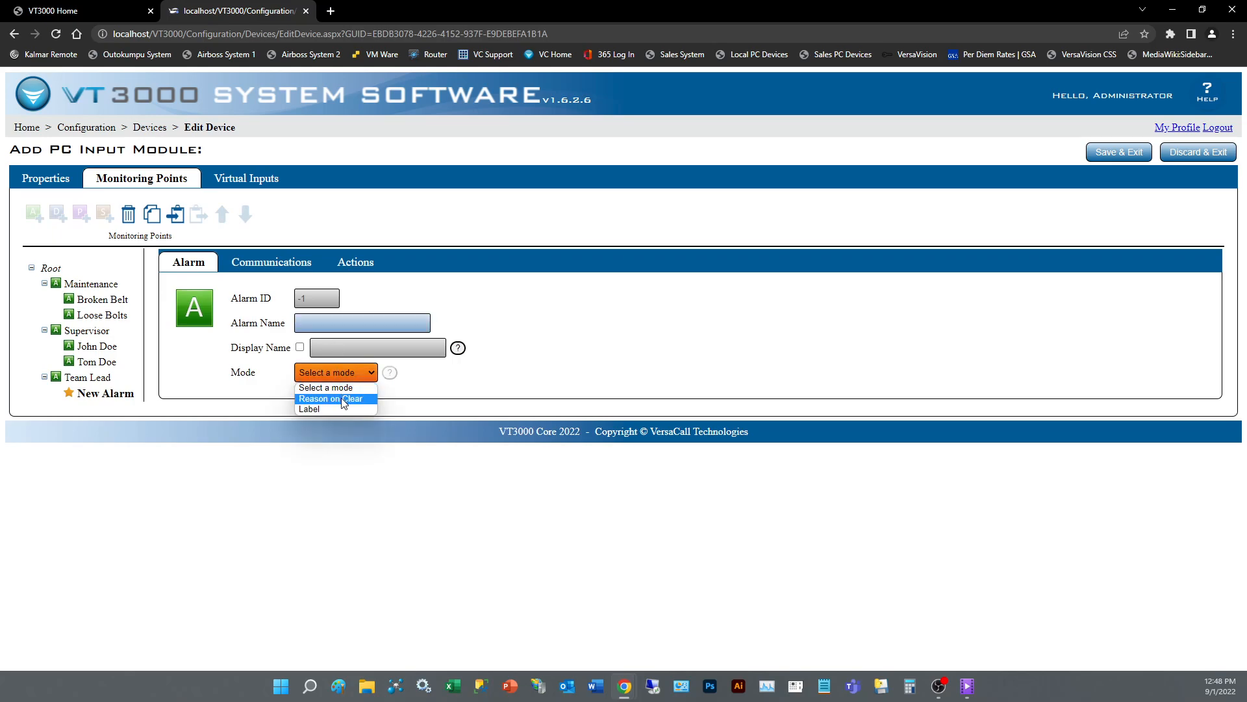
click(342, 398)
click(317, 321)
click(318, 321)
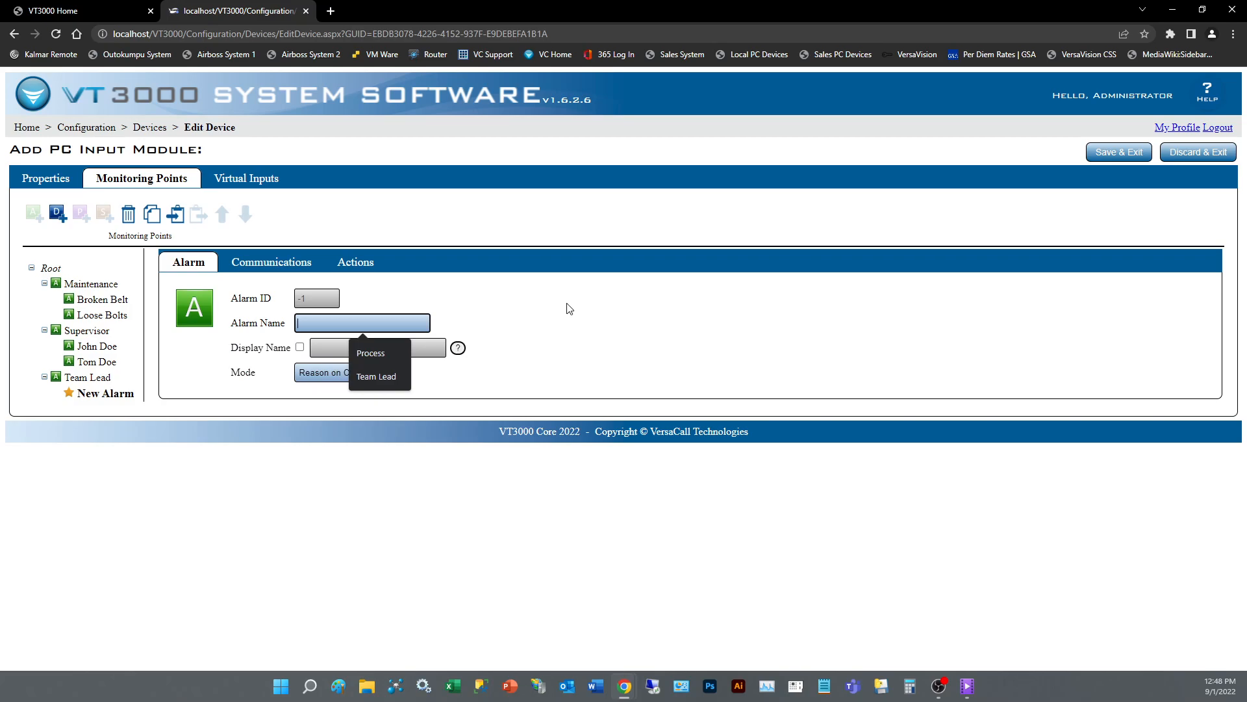
text(Need)
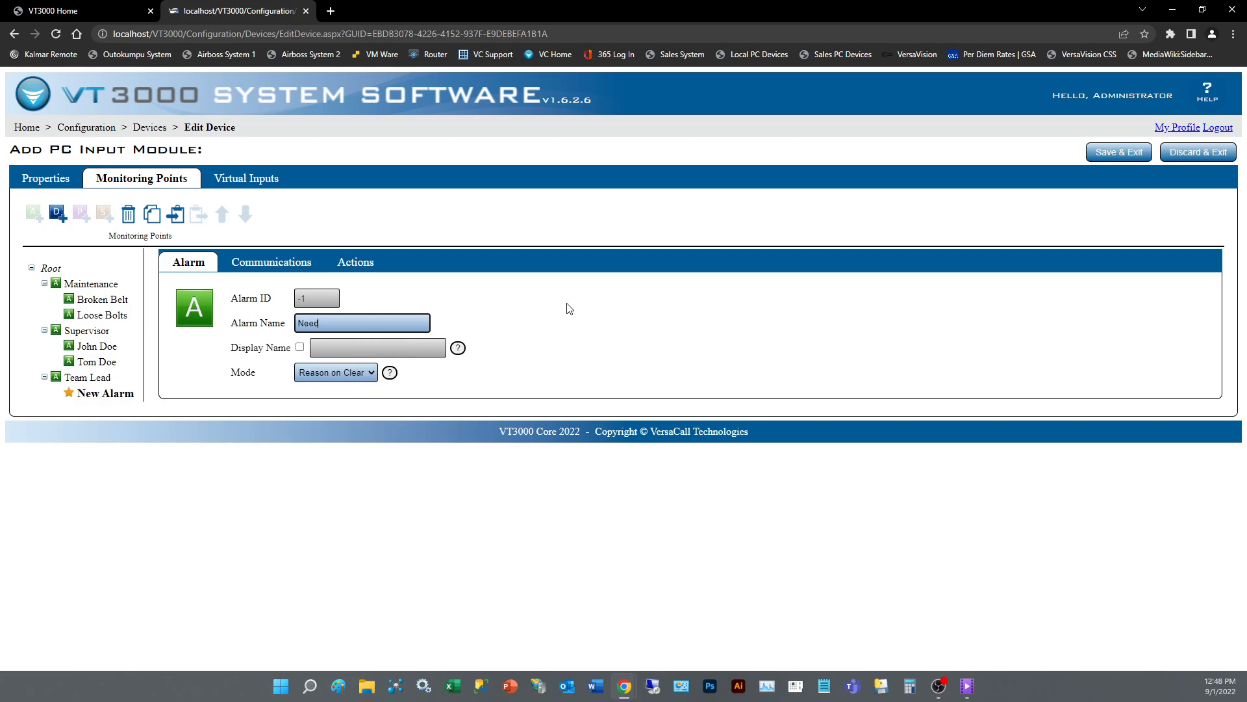
text(ed He)
Add a second child alarm under Team Lead, named Required Training, with the mode Reason on Clear
click(92, 380)
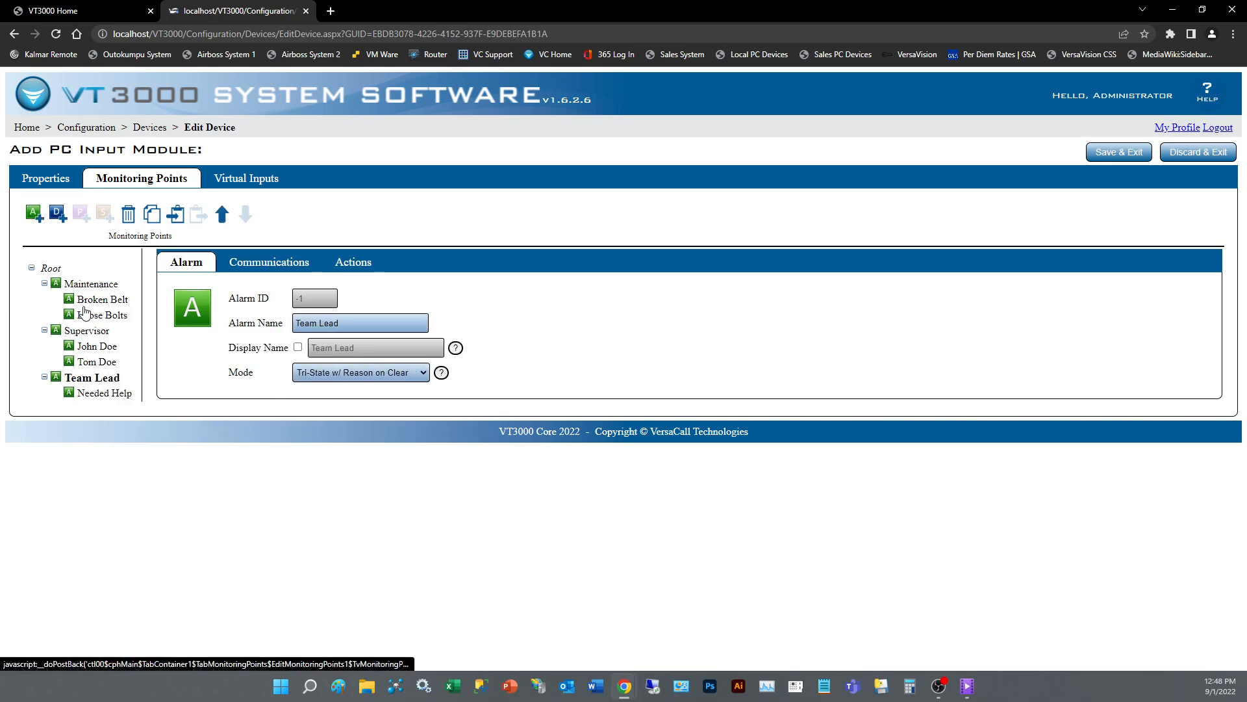
click(42, 216)
click(310, 319)
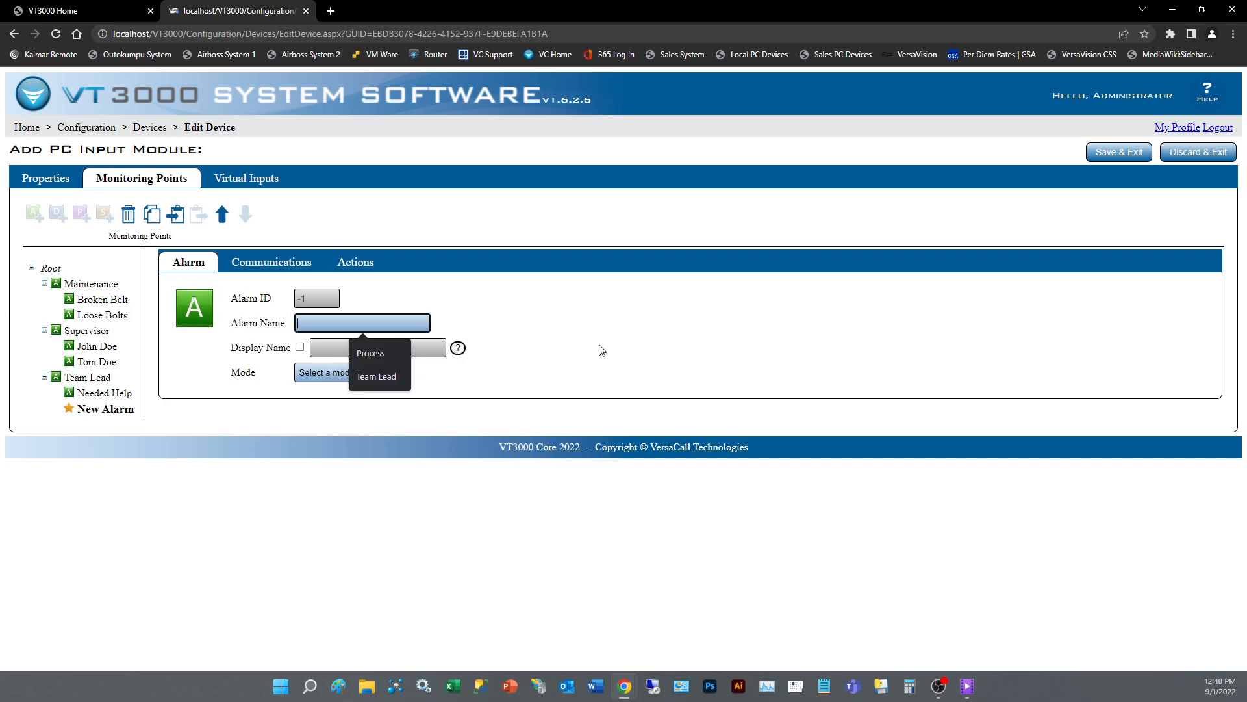
text(Required Training)
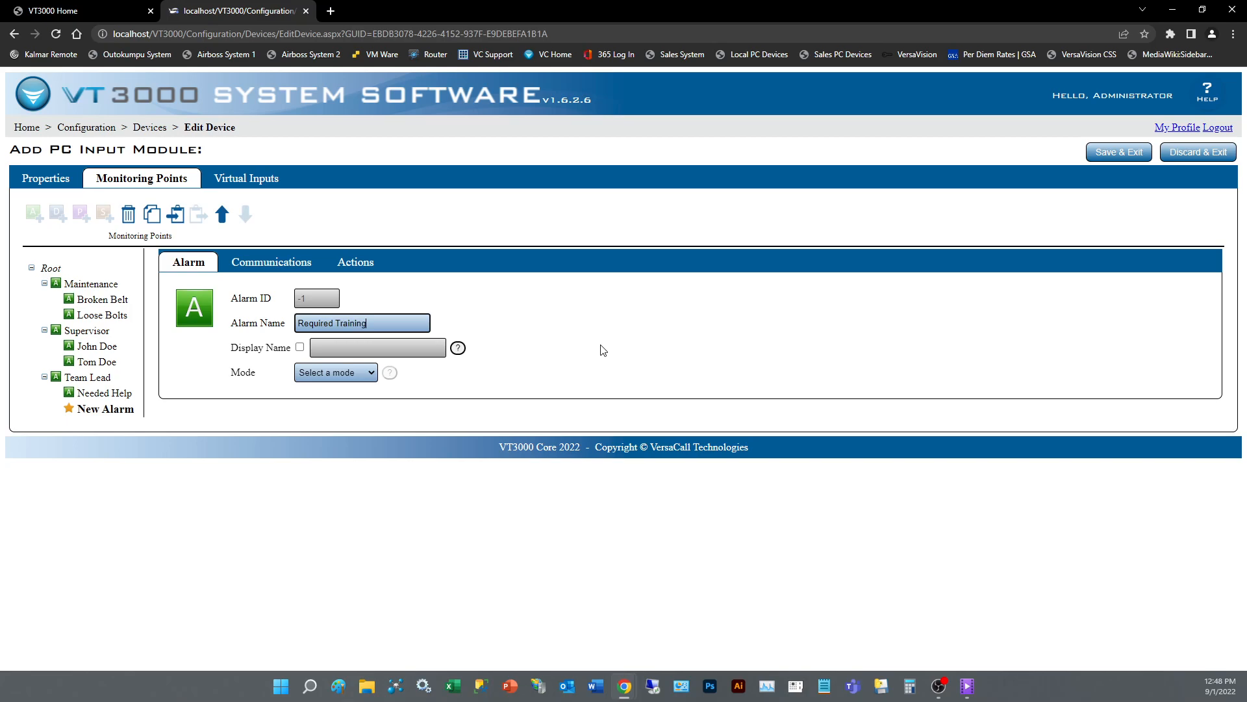
click(336, 373)
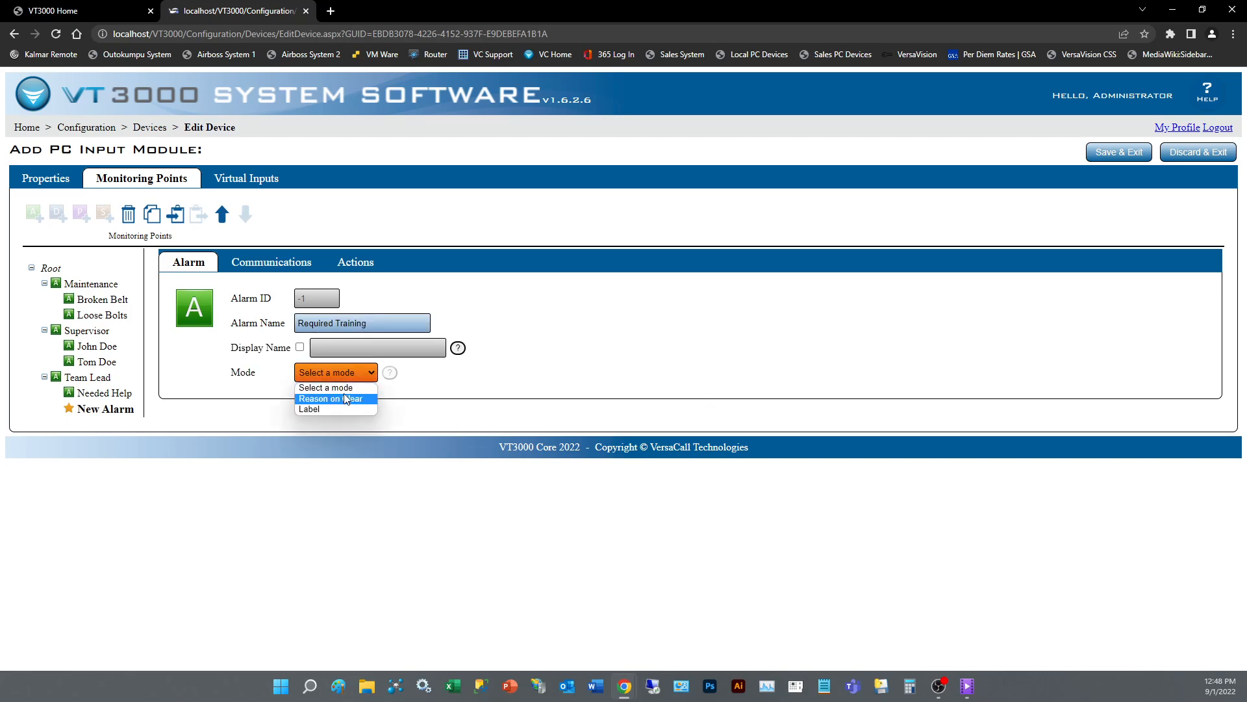
click(345, 399)
Check the settings of Team Lead and its two child alarms, and save the PC Input Module
click(117, 393)
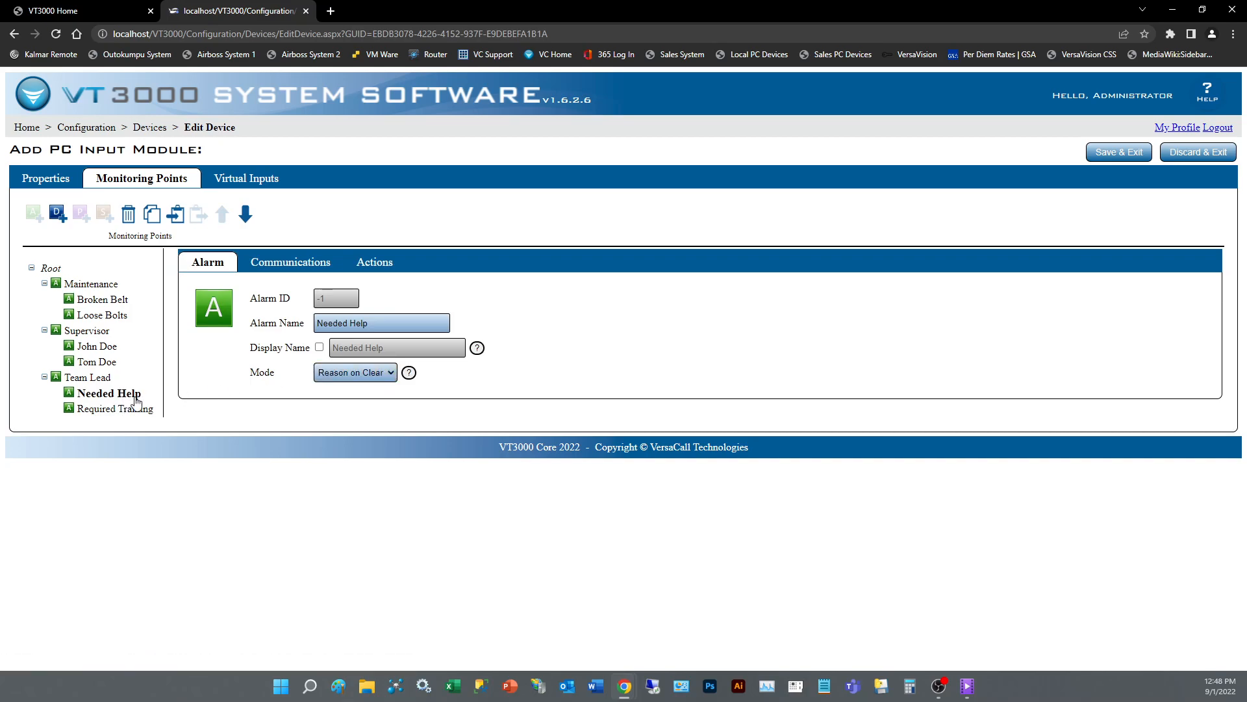
click(135, 410)
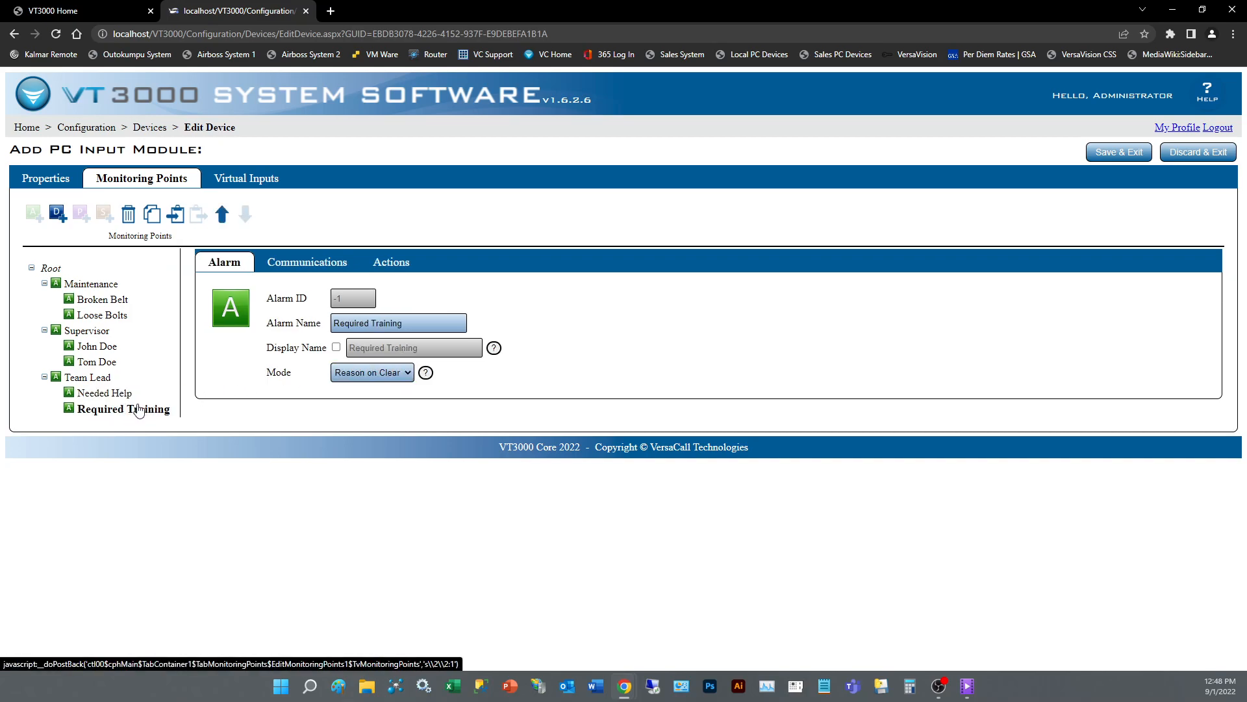
click(100, 380)
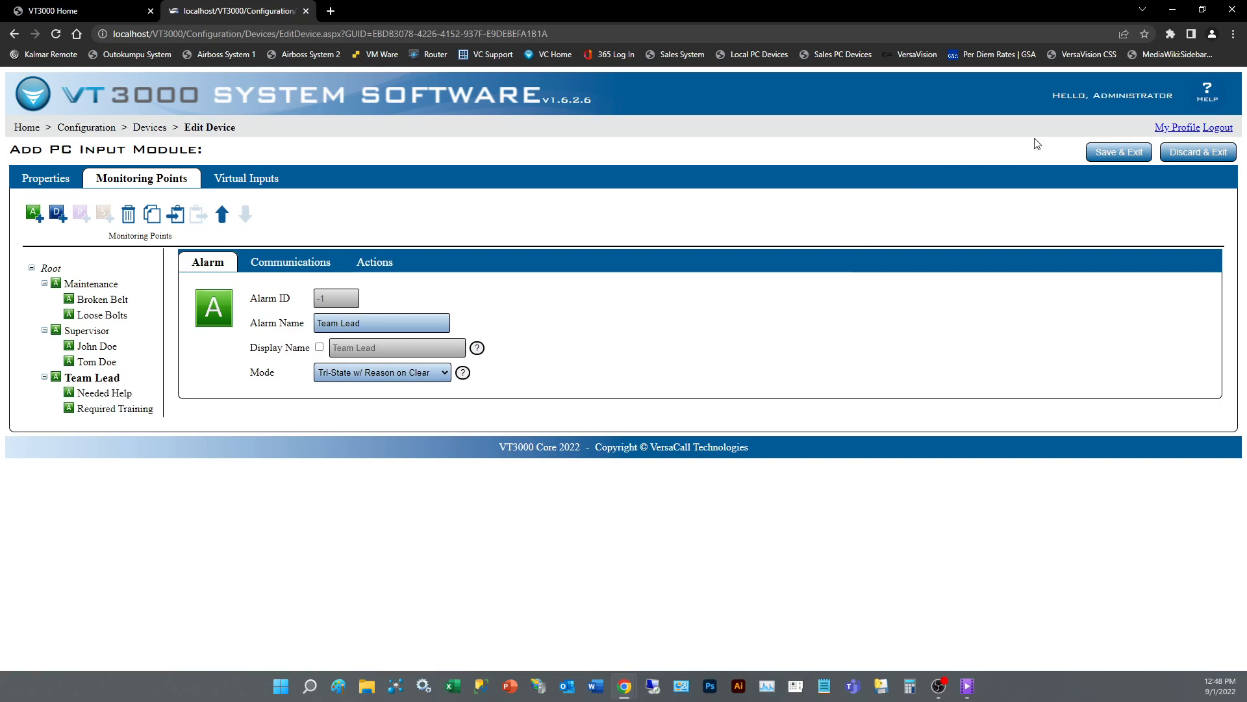
click(1117, 155)
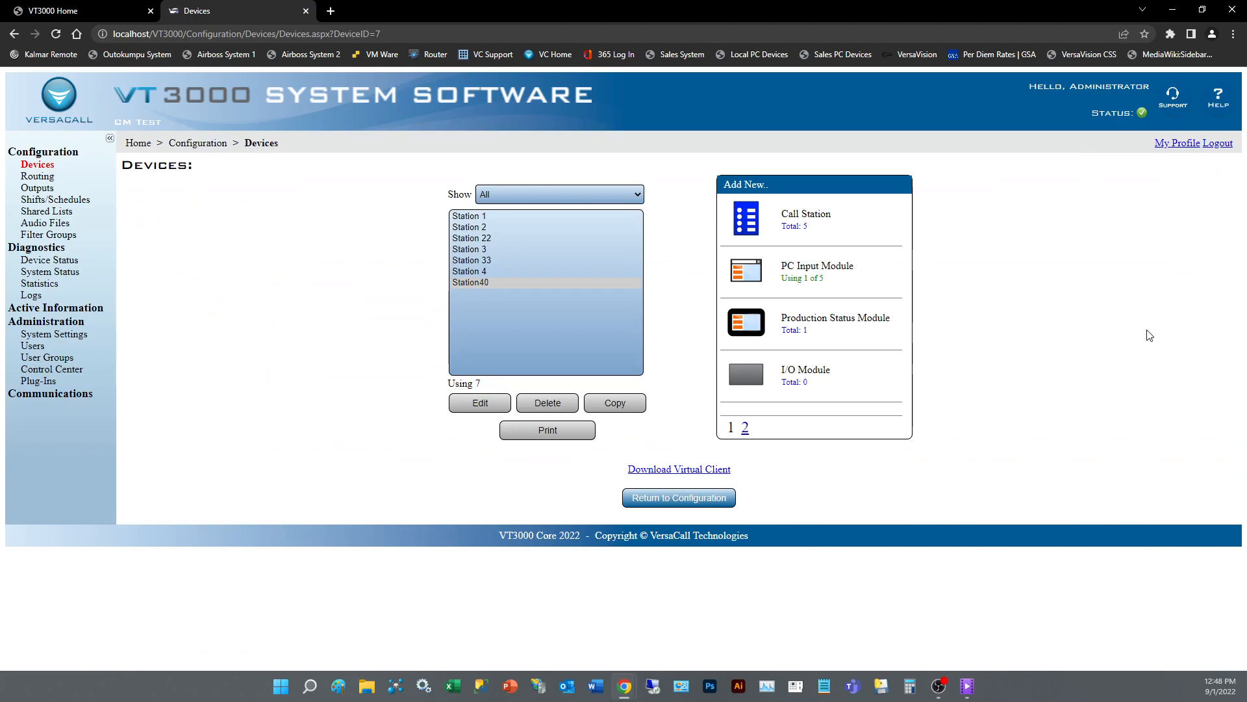
Open the local PC devices page in a new browser tab and launch Station40
click(332, 12)
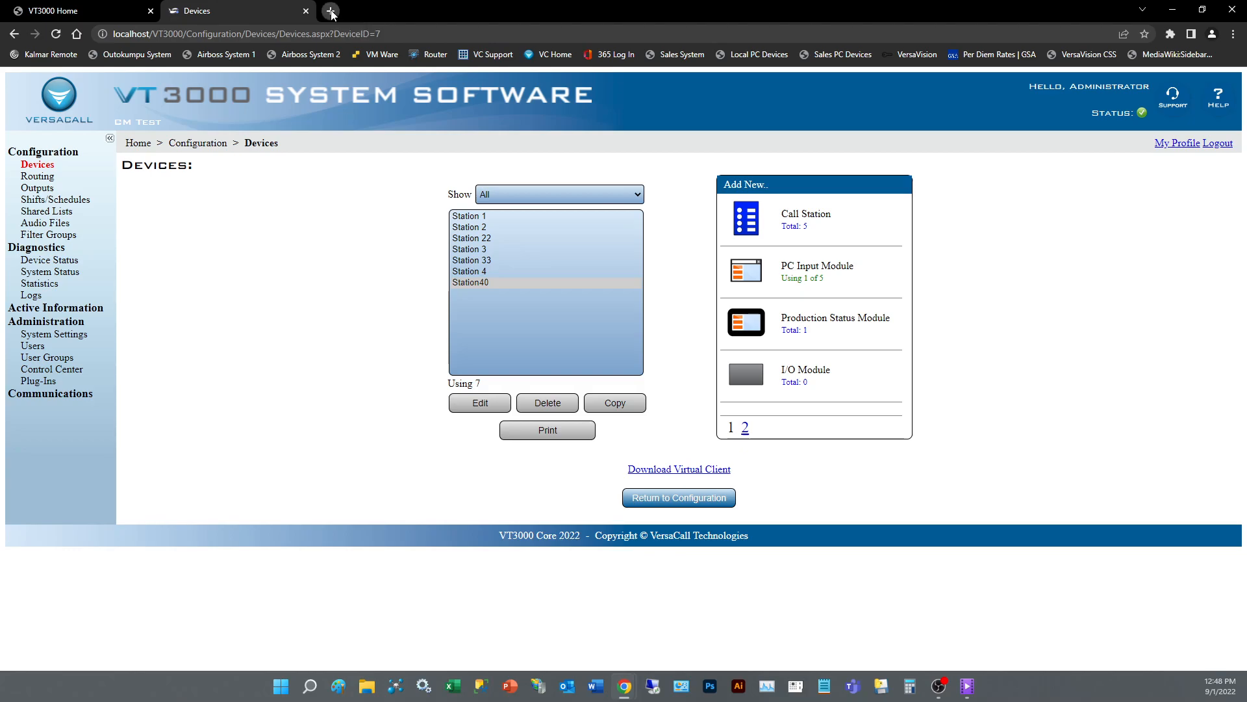
click(749, 54)
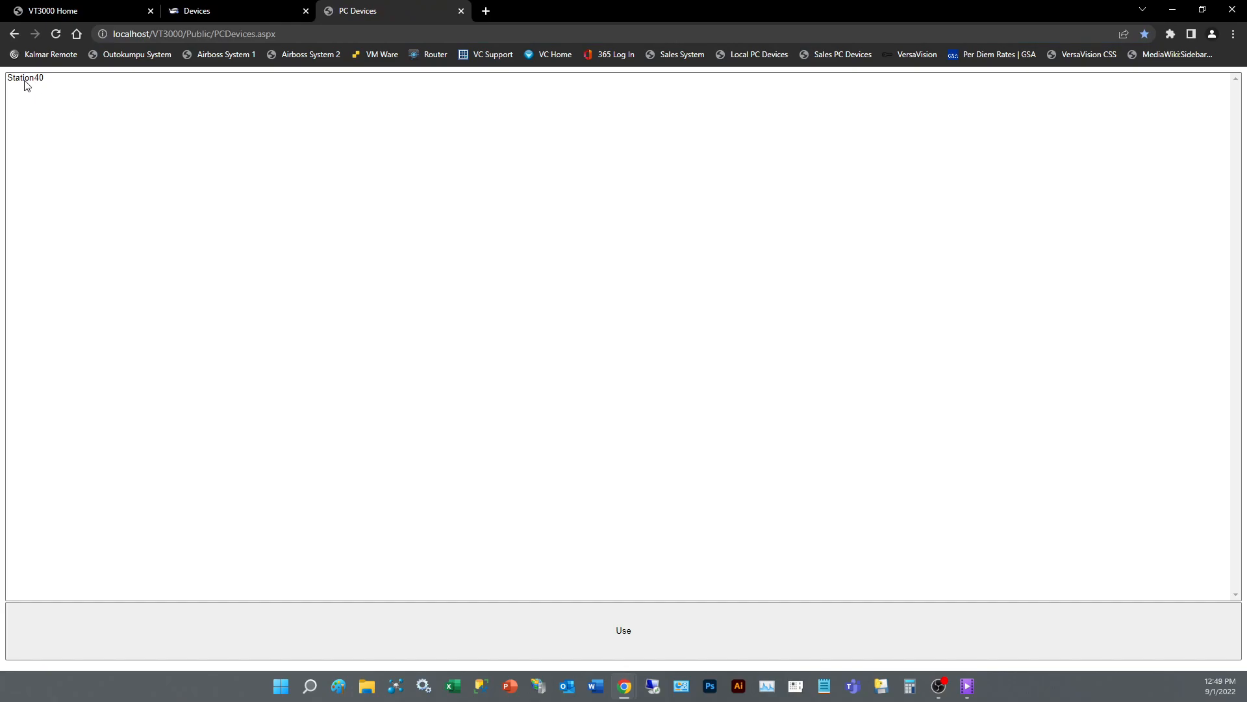
click(27, 79)
click(698, 639)
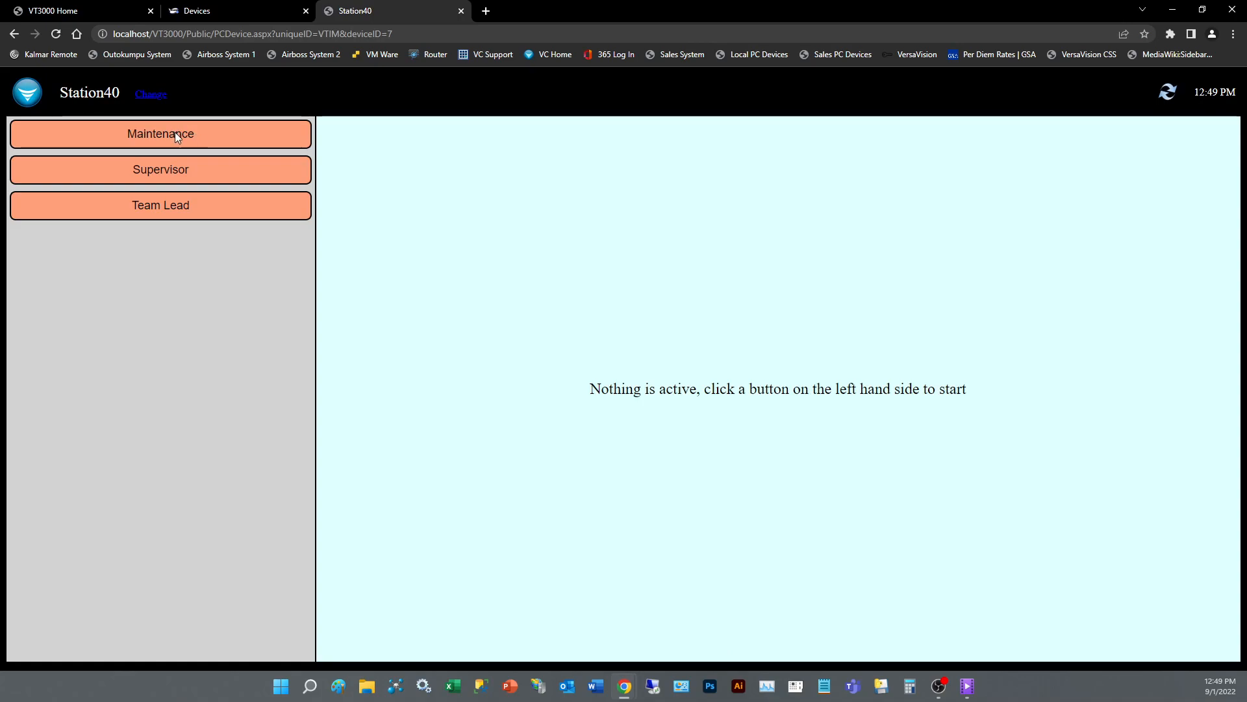
Activate the Maintenance alarm on Station40 and clear it with the reason Loose Bolts
click(174, 136)
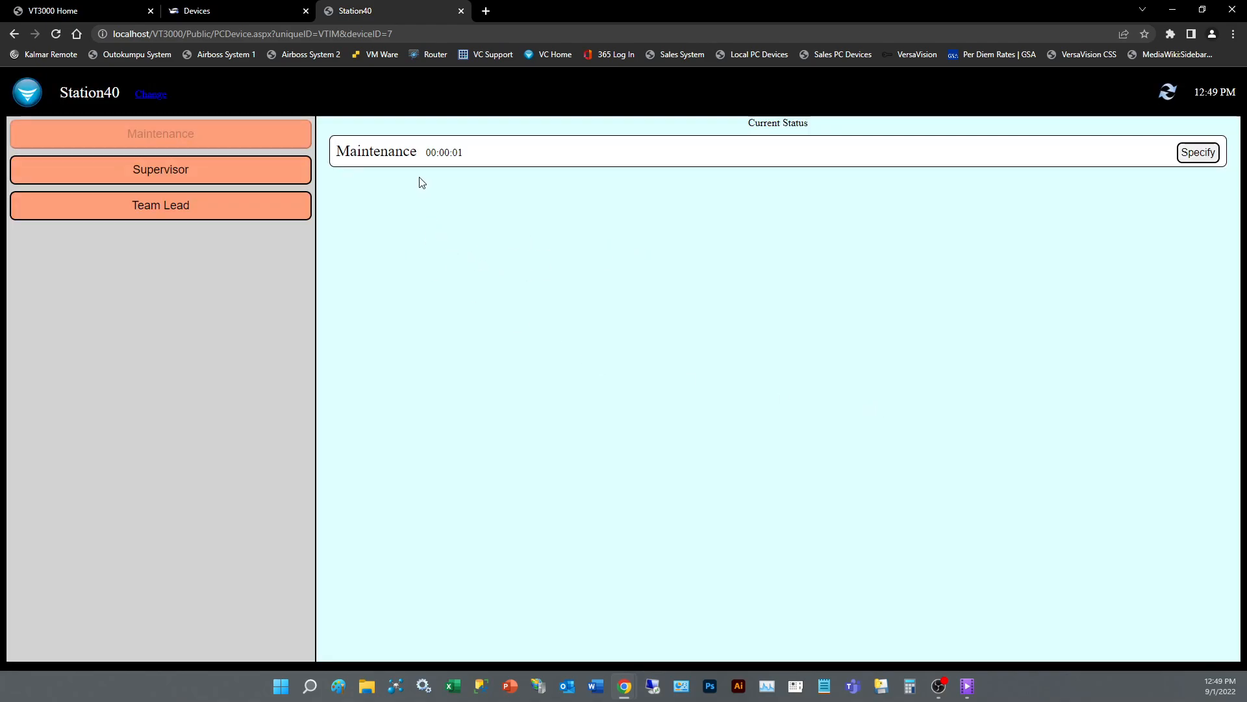
click(1197, 155)
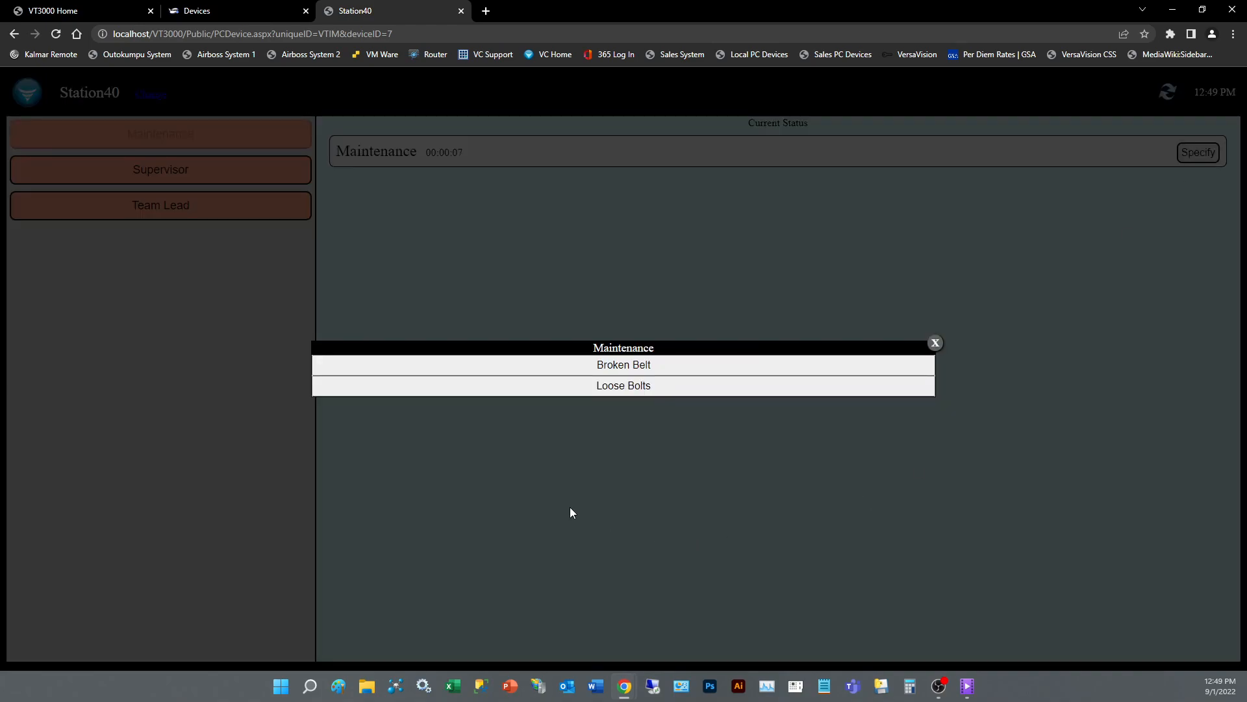
click(590, 385)
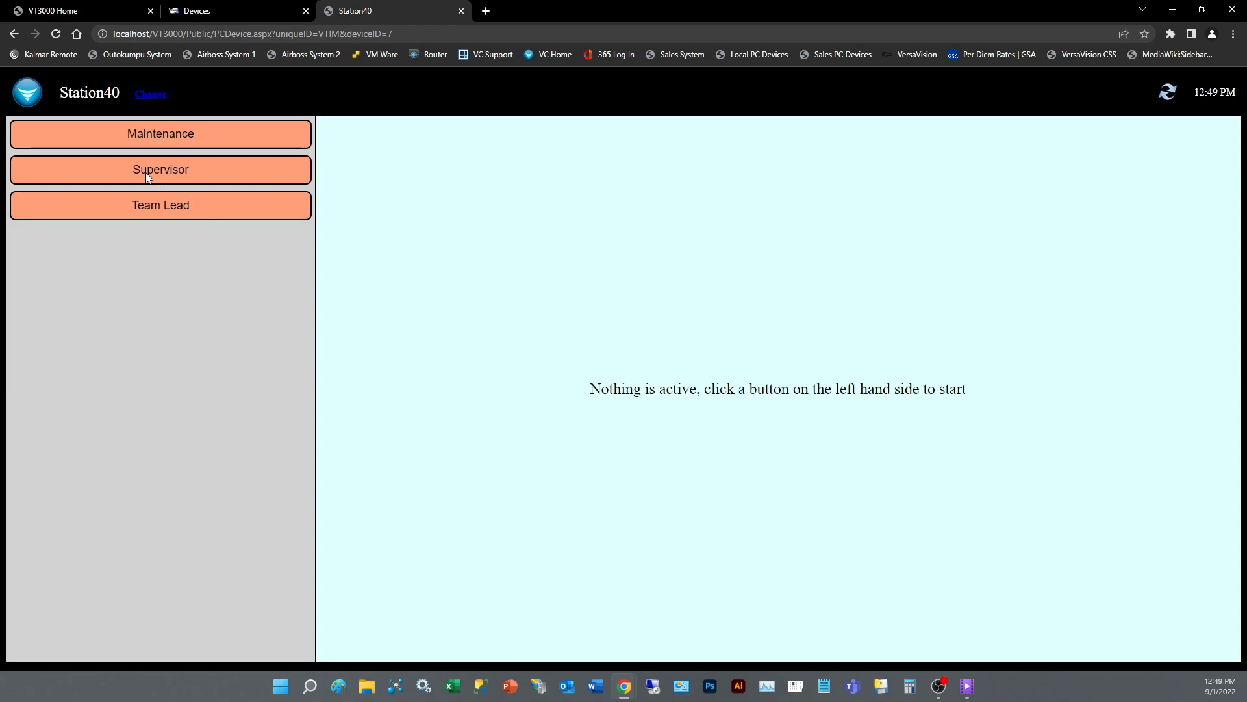
Activate the Supervisor alarm on Station40, specify the first listed supervisor for it, and clear the alarm
click(192, 171)
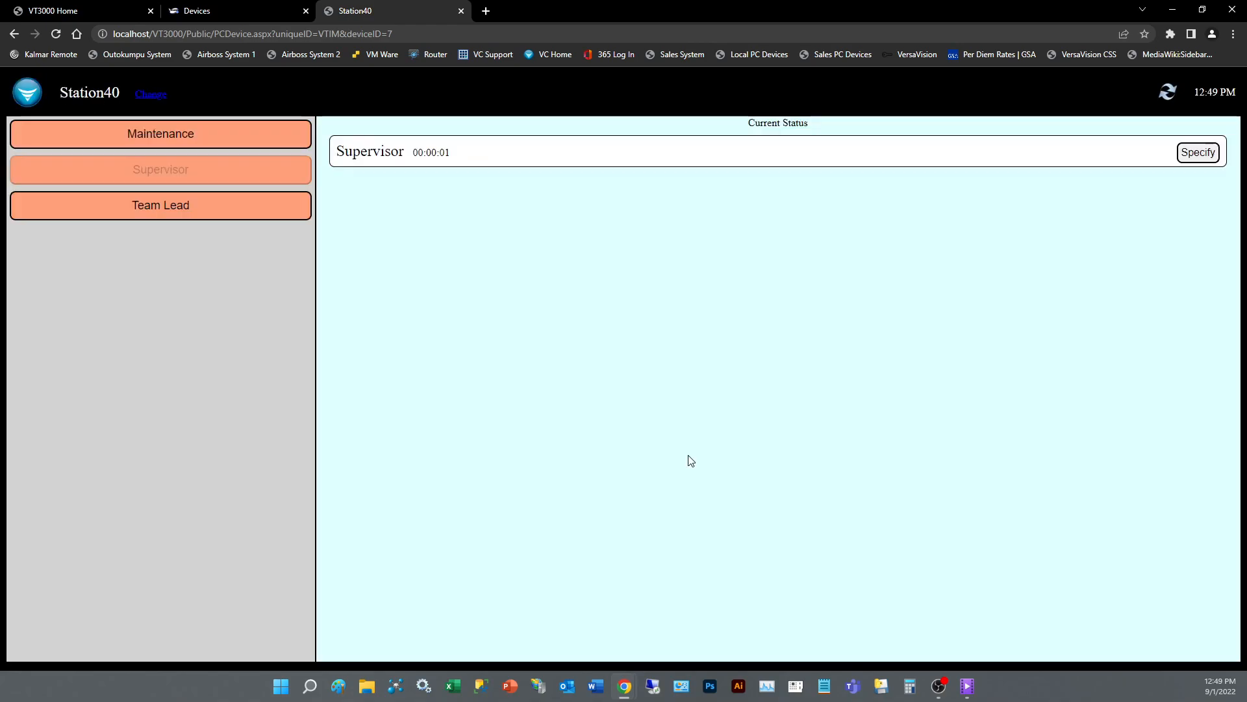
click(1201, 157)
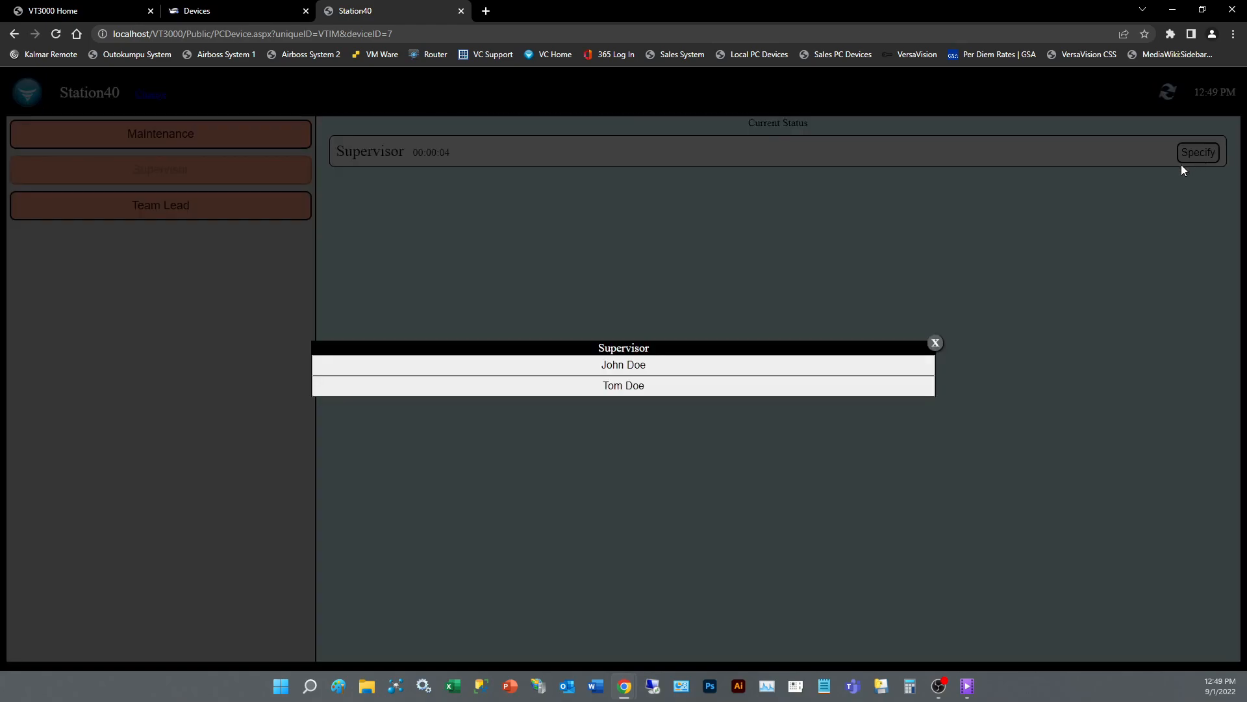
click(645, 367)
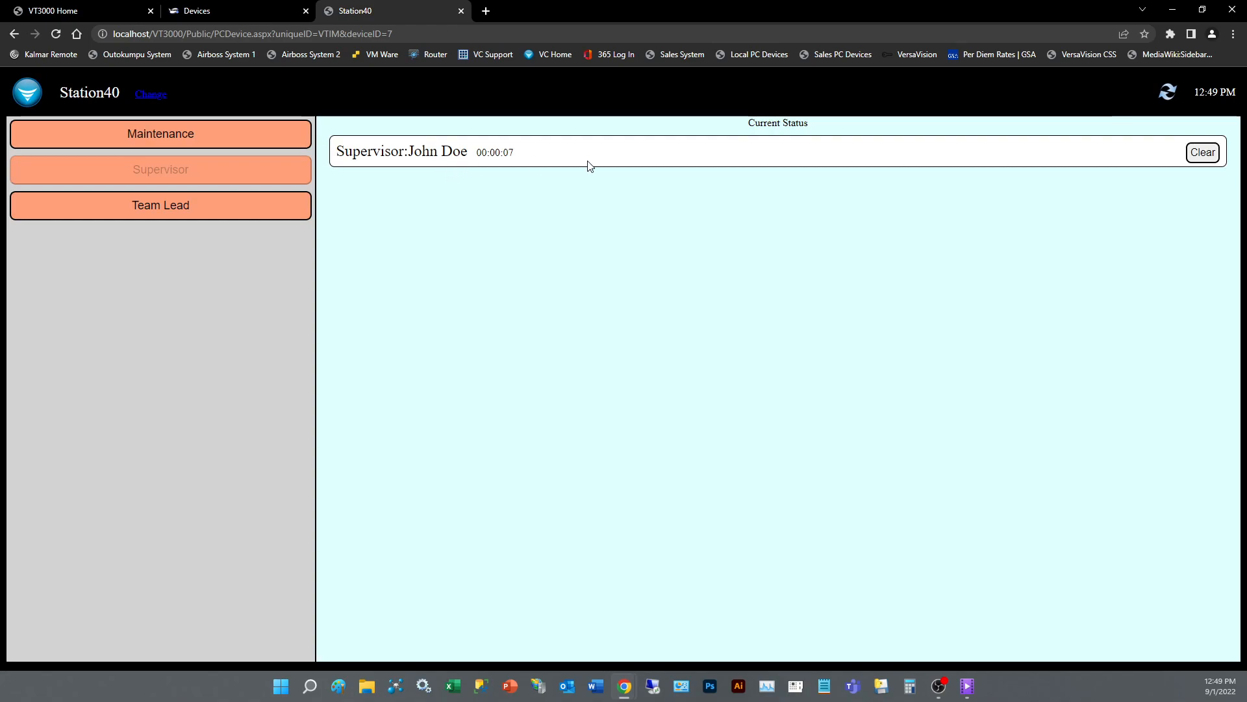
click(1203, 156)
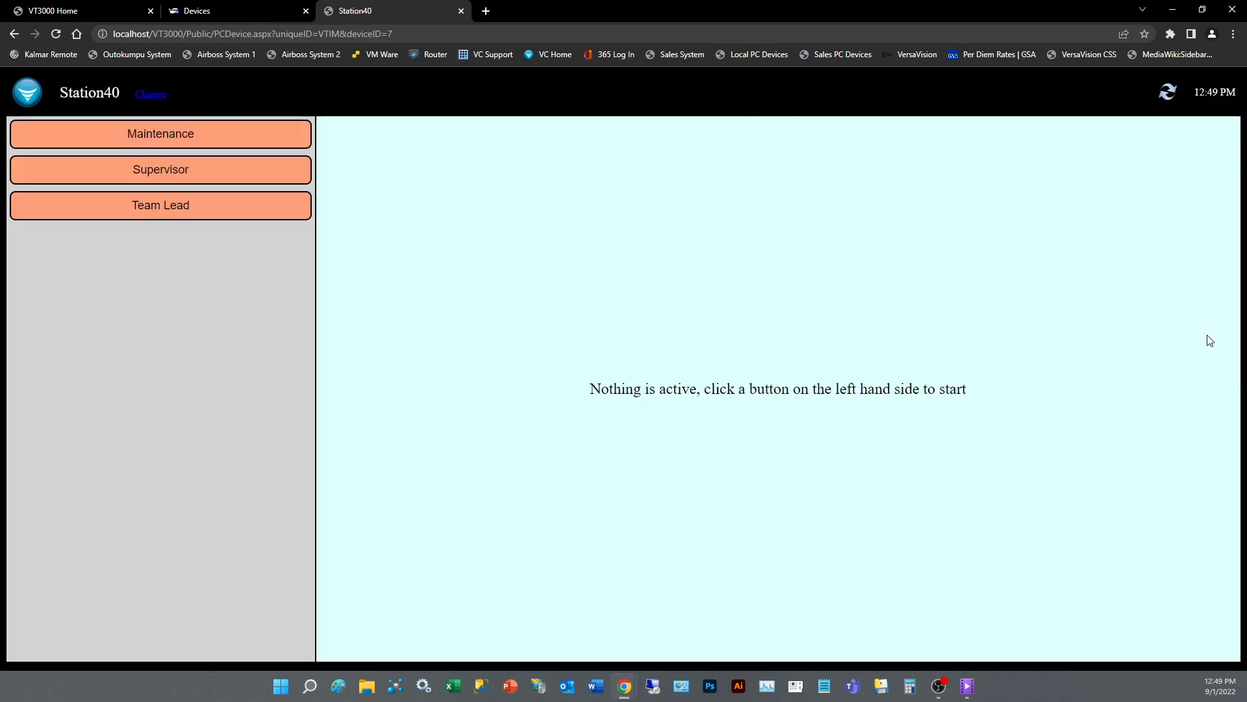
Activate and acknowledge the Team Lead alarm, clear it with the reason Required Training, and close the Station40 page
click(217, 208)
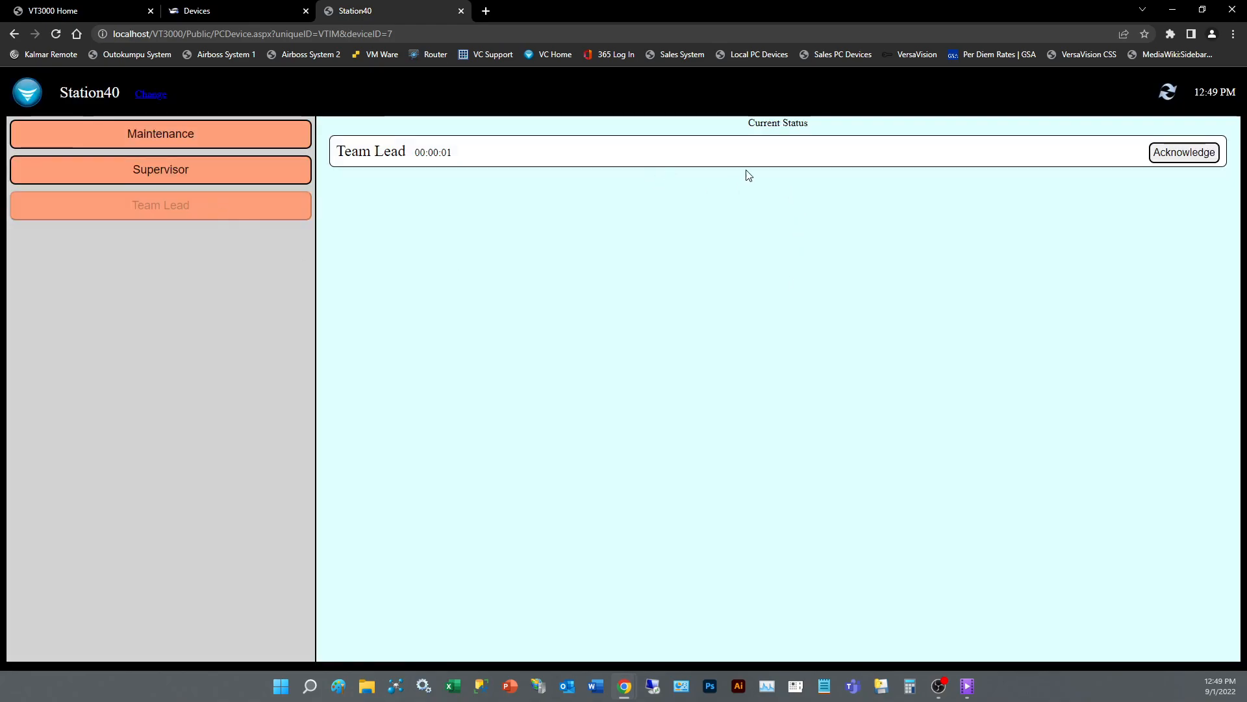
click(1173, 158)
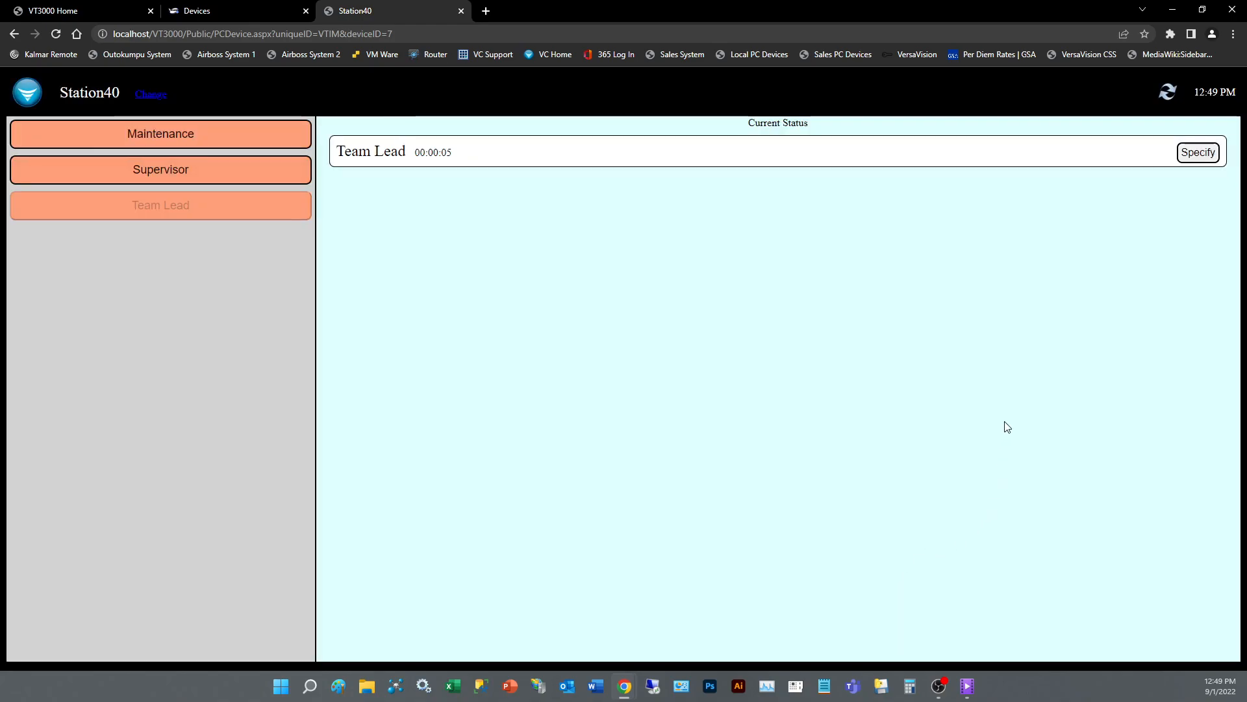
click(1198, 153)
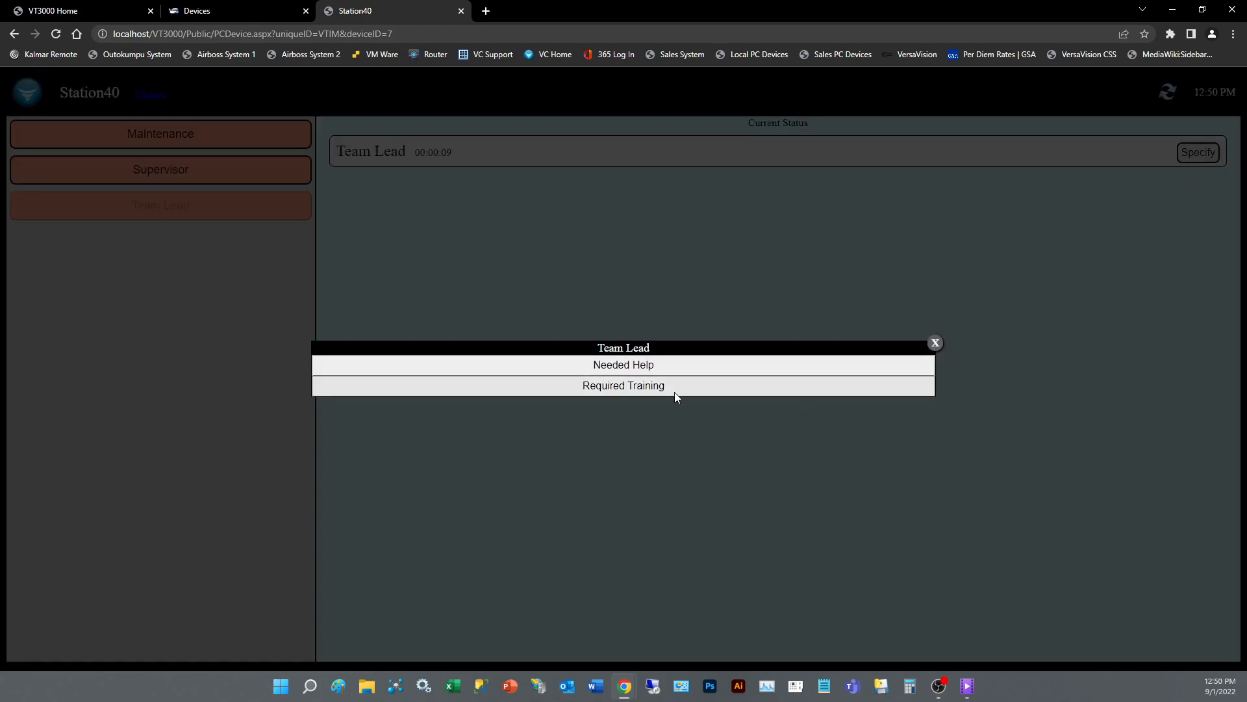
click(647, 383)
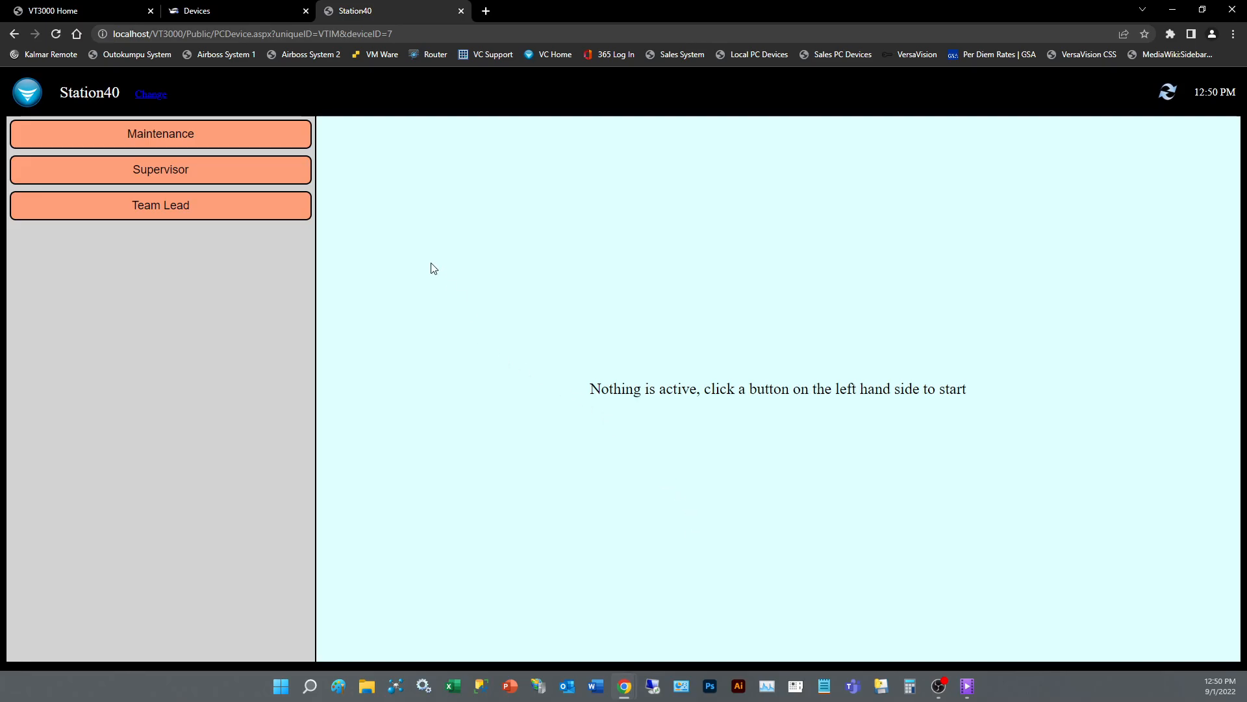
click(462, 11)
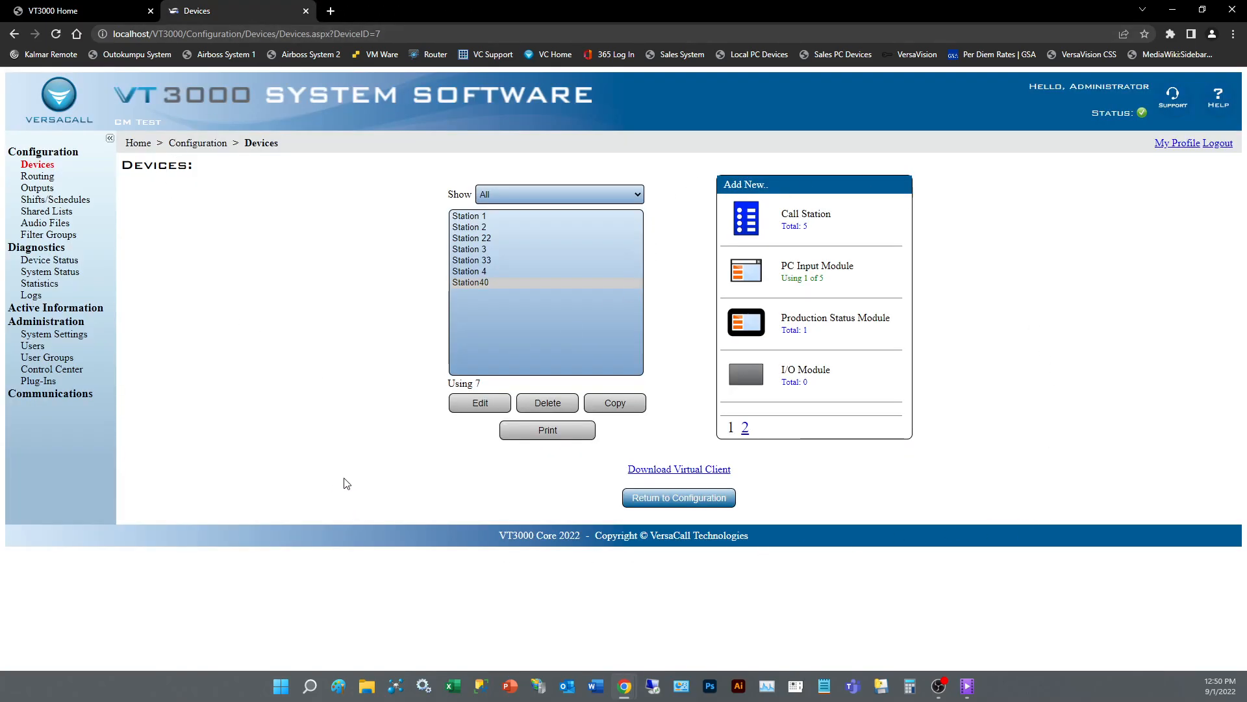